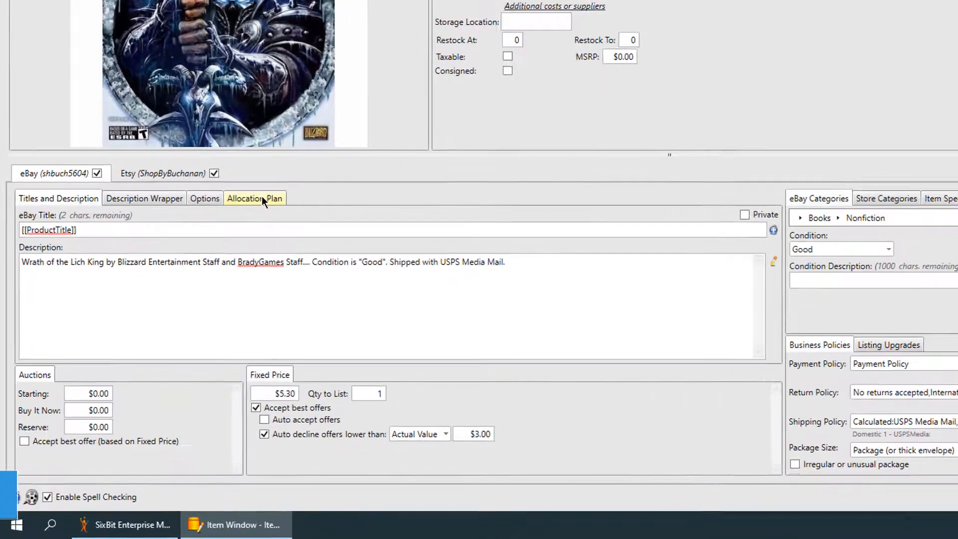
Step: Display the allocation plan settings of the item for both the eBay and Etsy sites
left_click(183, 295)
left_click(211, 88)
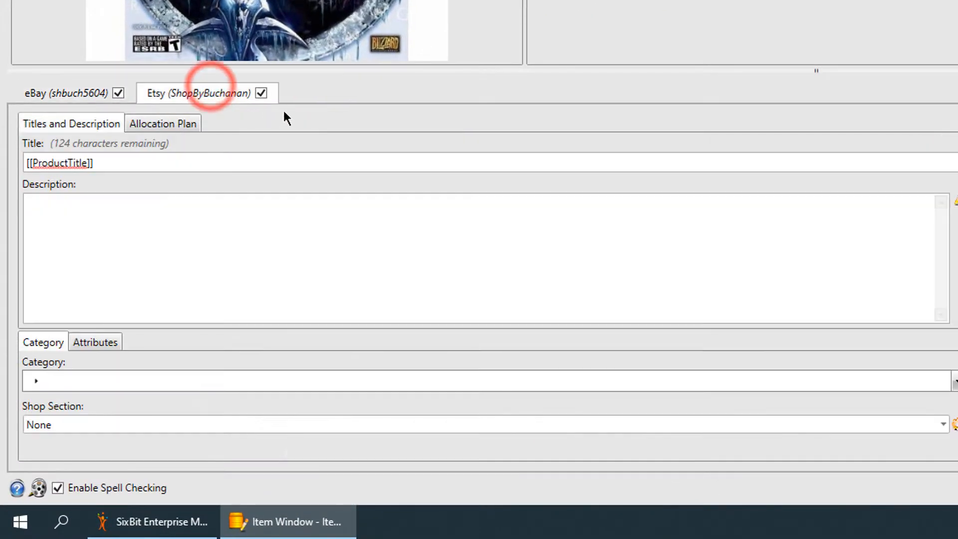
left_click(196, 123)
left_click(92, 93)
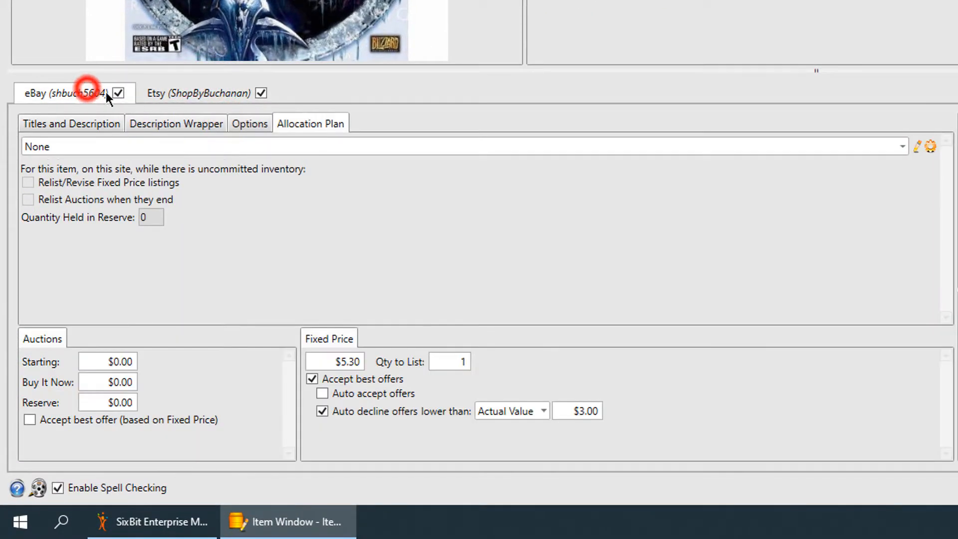
Step: Try the eBay allocation plans "Keep 1 Item Listed as Fixed Price" and "Keep All Inventory Listed as Fixed Price"
left_click(302, 144)
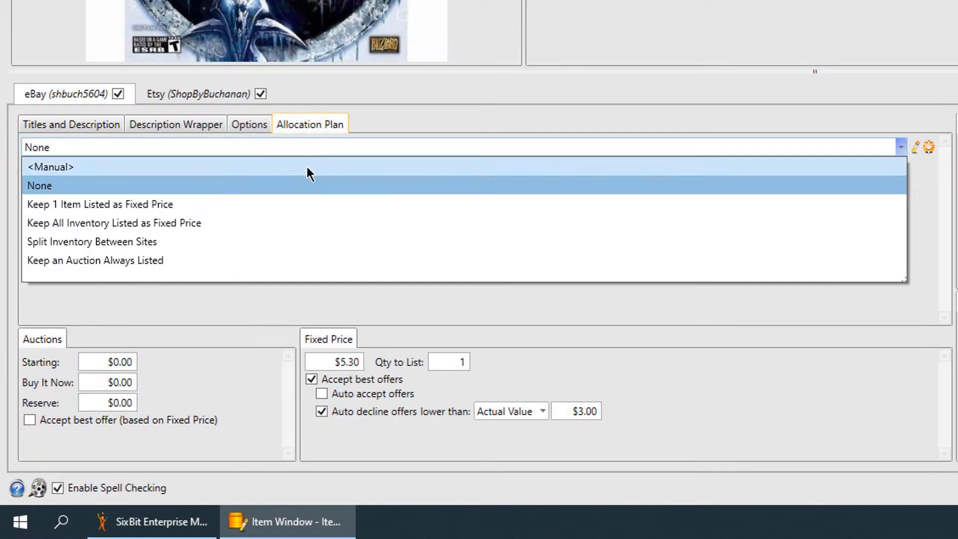
left_click(302, 199)
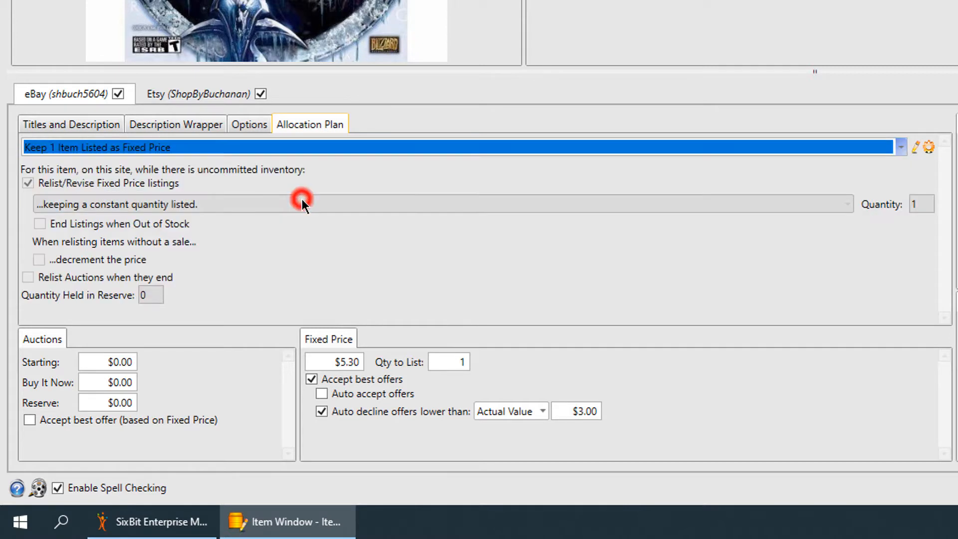
left_click(370, 148)
left_click(350, 223)
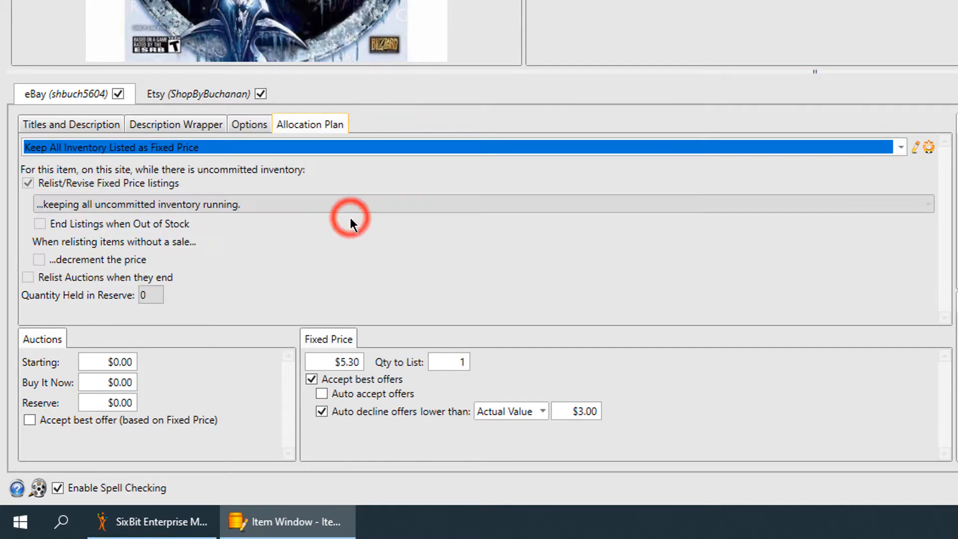
left_click(387, 189)
Step: Set the eBay allocation plan to "Split Inventory Between Sites"
left_click(408, 151)
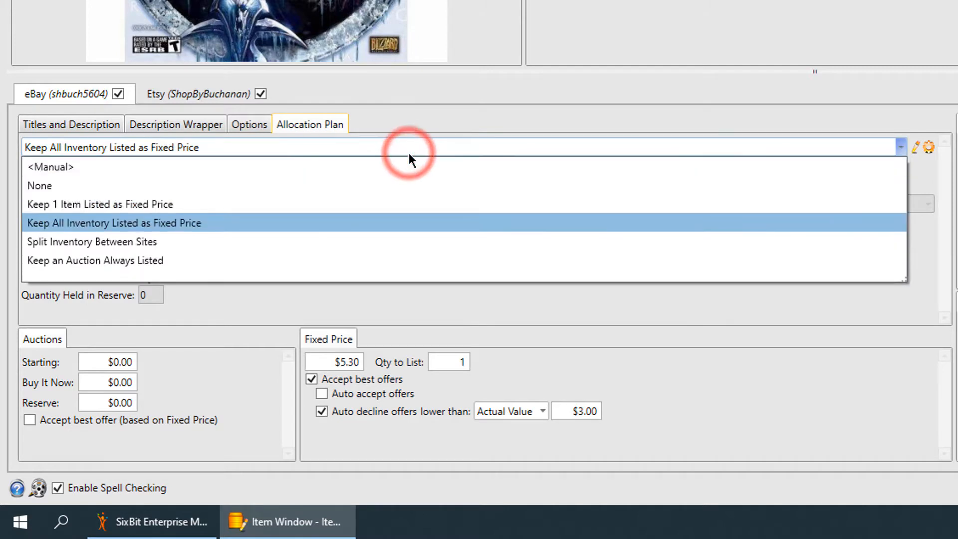
left_click(342, 242)
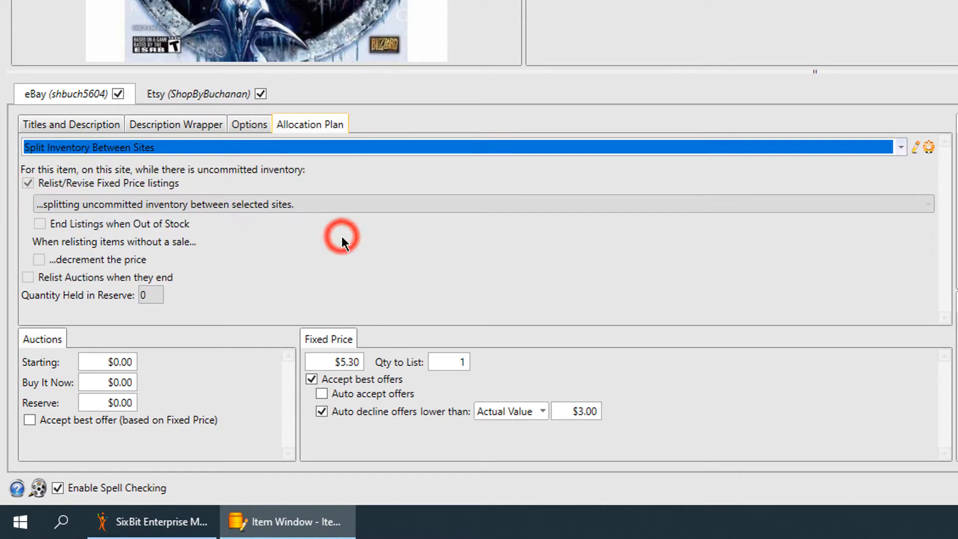
left_click(373, 242)
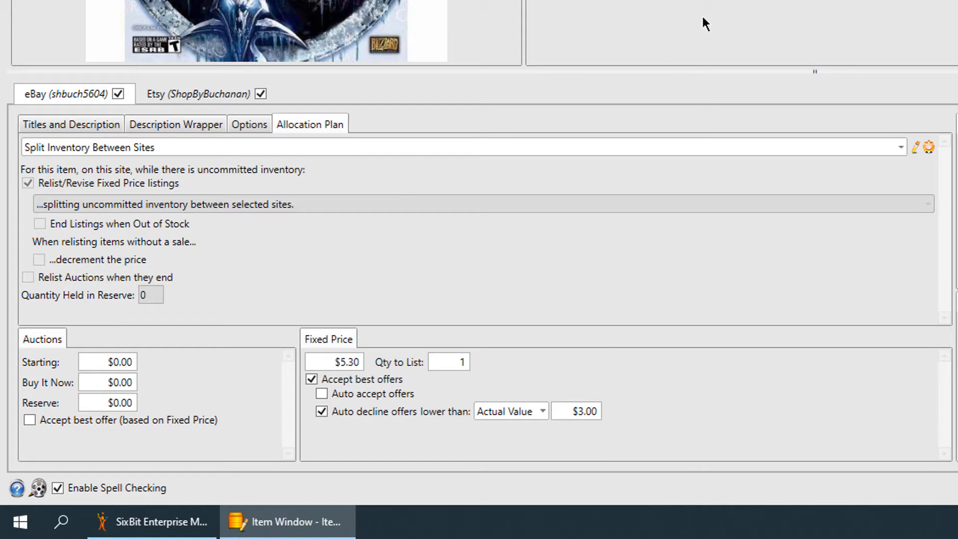
Step: Set the Etsy allocation plan to "Split Inventory Between Sites" and raise the item's inventory to 2
left_click(239, 90)
left_click(179, 150)
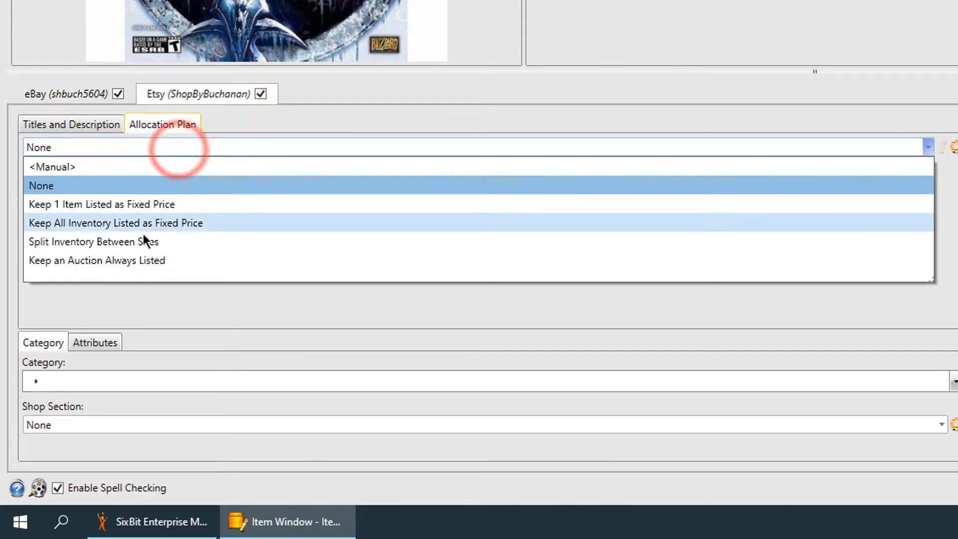
left_click(144, 239)
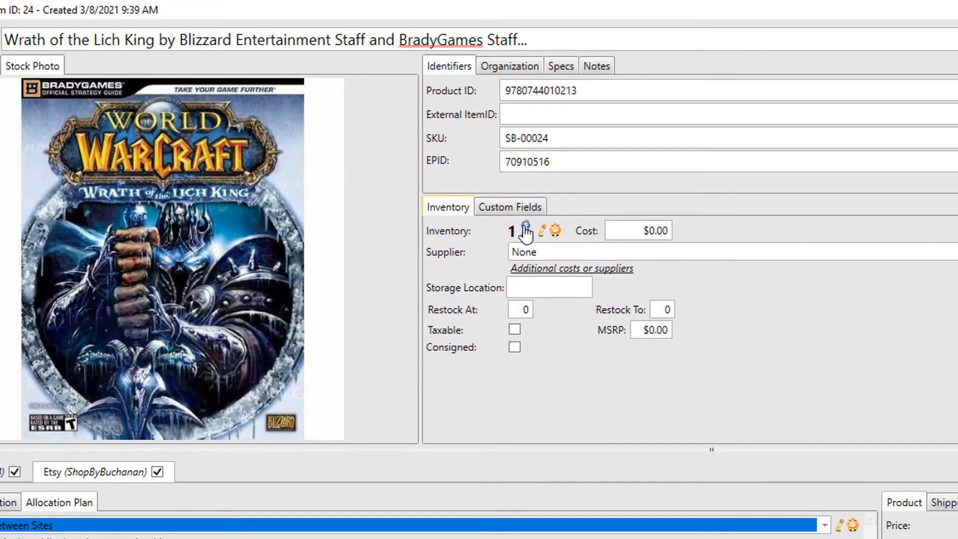
left_click(526, 231)
left_click(499, 412)
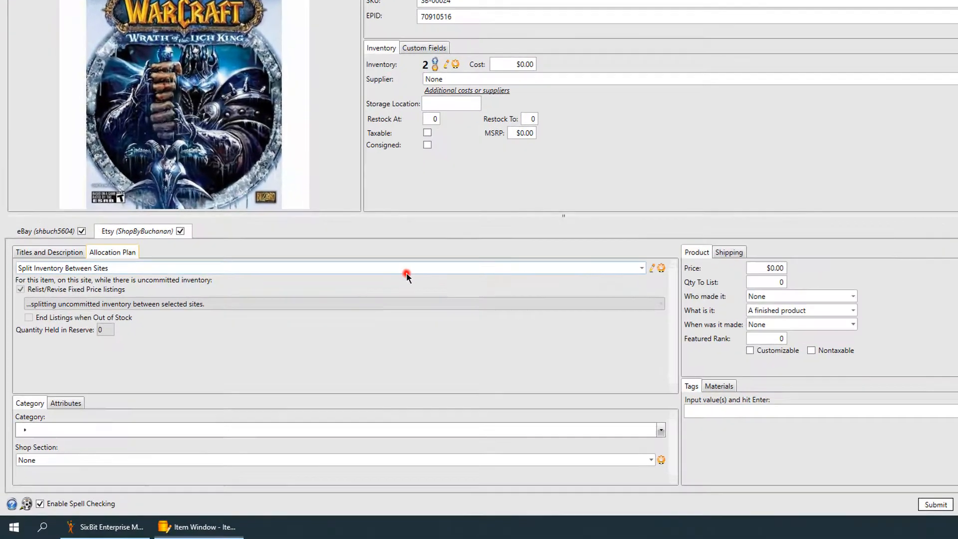
Step: Change the Etsy allocation plan to "Keep an Auction Always Listed"
left_click(407, 274)
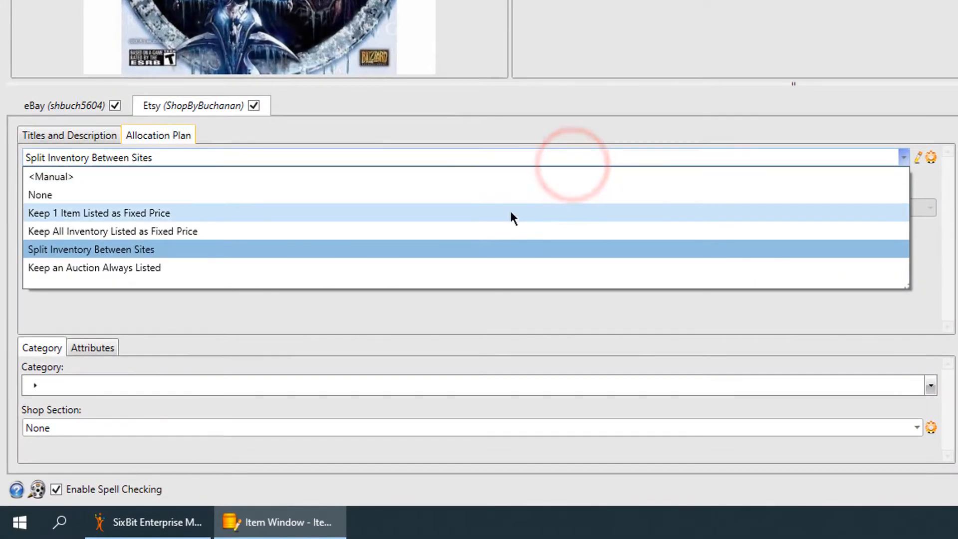
left_click(498, 265)
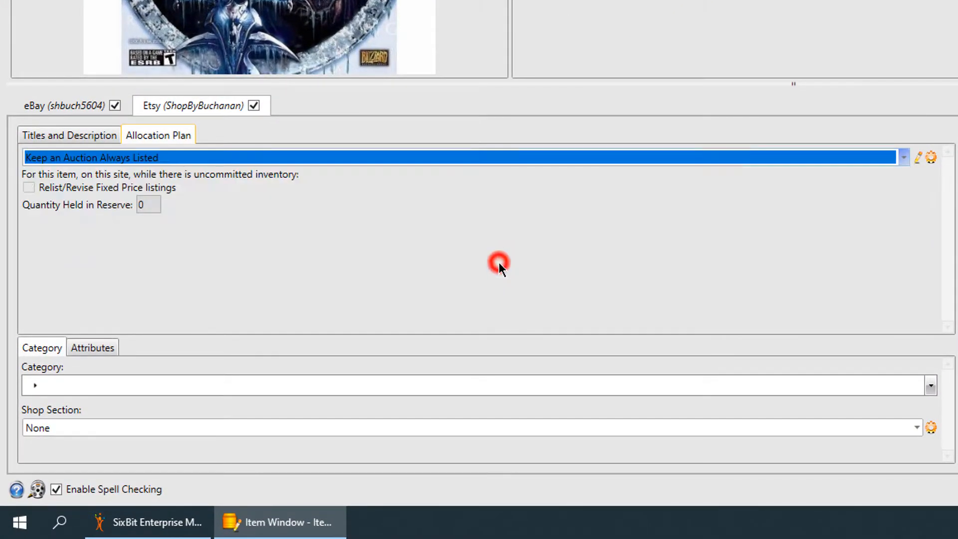
left_click(493, 239)
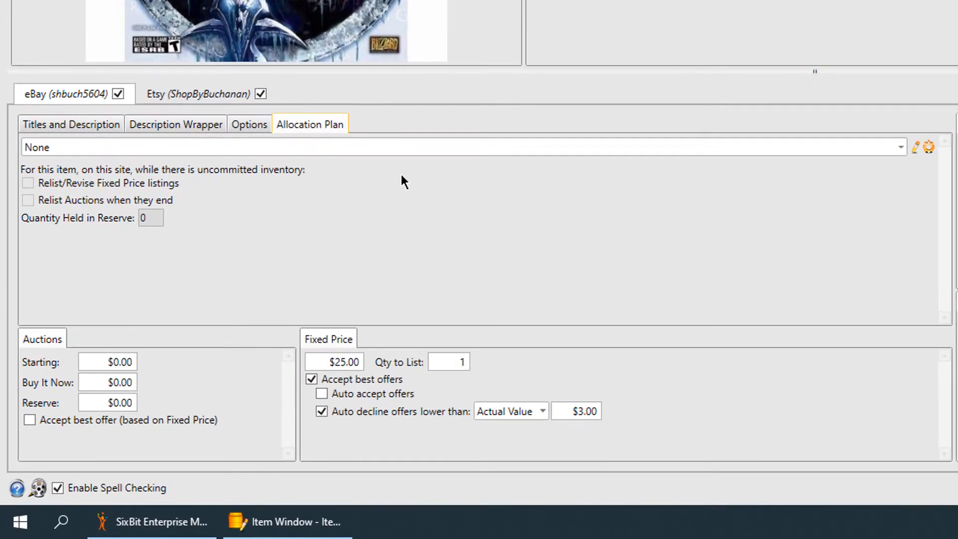
Step: Set the eBay allocation plan to <Manual> and enable relisting and revising of fixed price listings, leaving auction relisting off
left_click(402, 152)
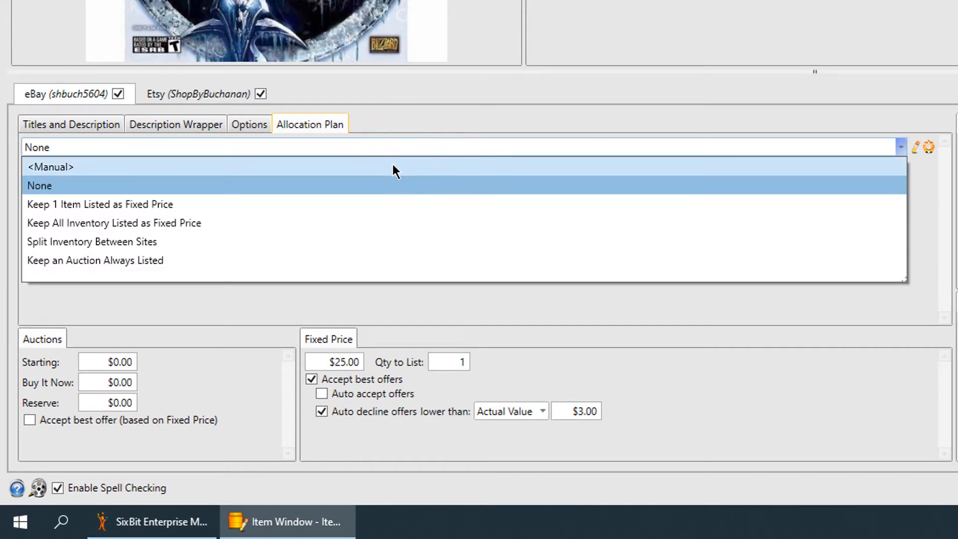
left_click(394, 165)
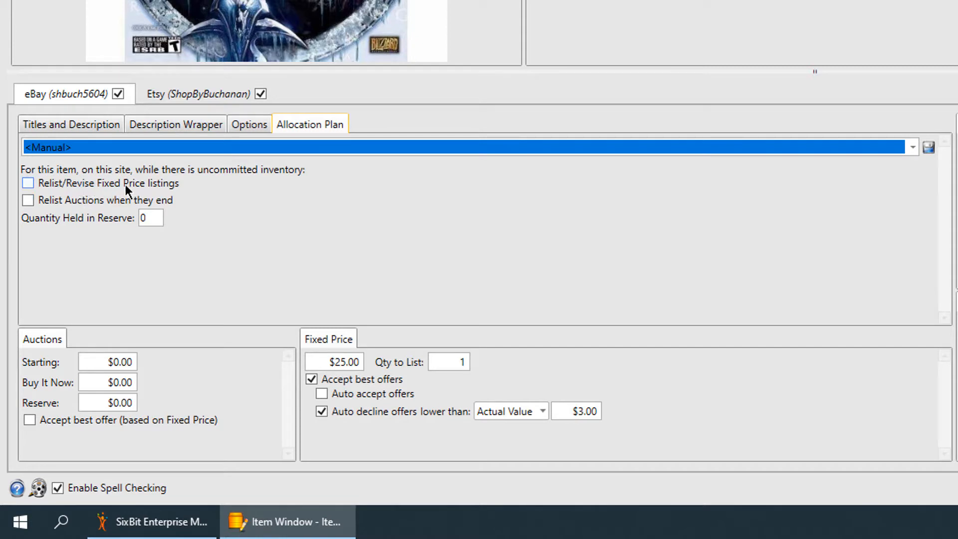
left_click(96, 203)
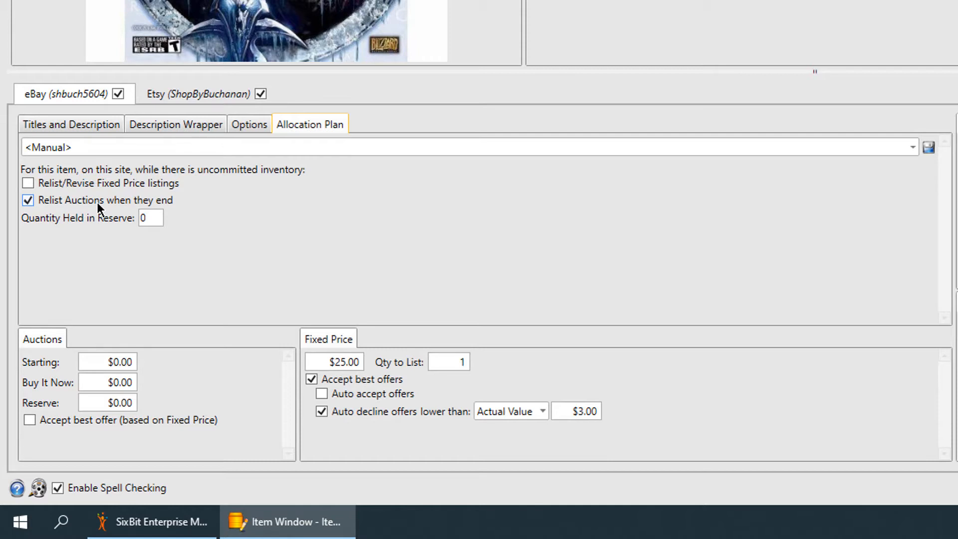
left_click(96, 202)
left_click(98, 186)
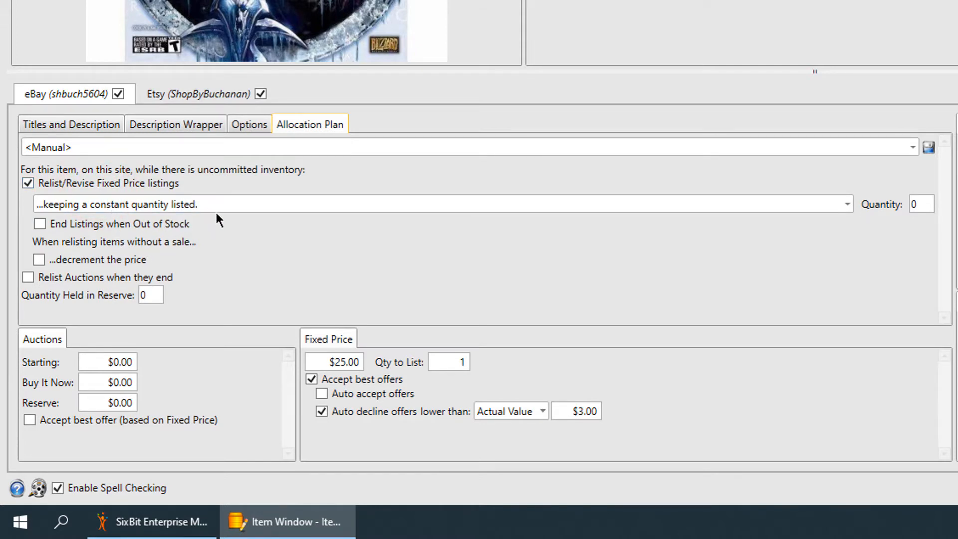
Step: Set the constant listed quantity for eBay to 3 and enable ending listings when out of stock
left_click(920, 205)
left_click(769, 225)
double_click(919, 205)
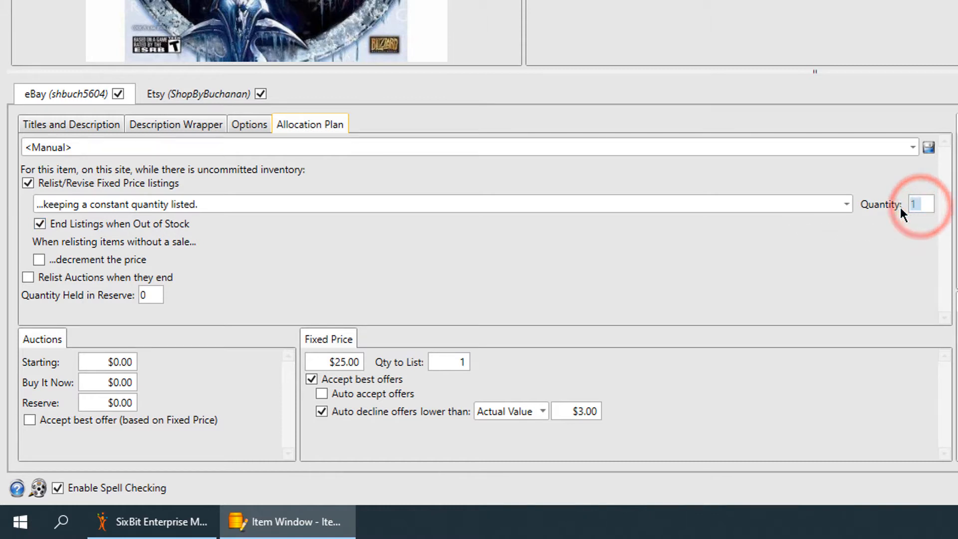
type("55")
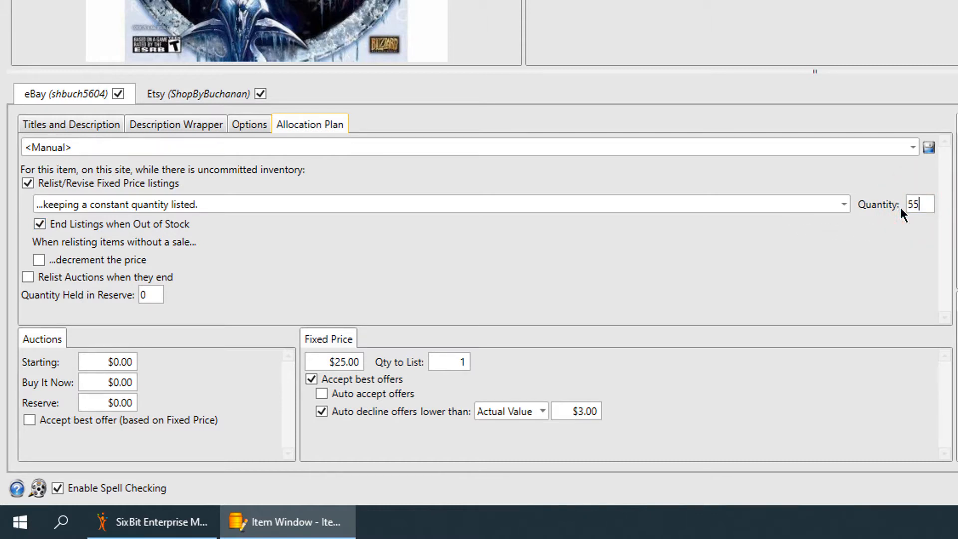
key("BackSpace")
key("BackSpace")
type("3")
Step: Set the Etsy allocation plan to <Manual> and enable relisting and revising of fixed price listings
left_click(204, 96)
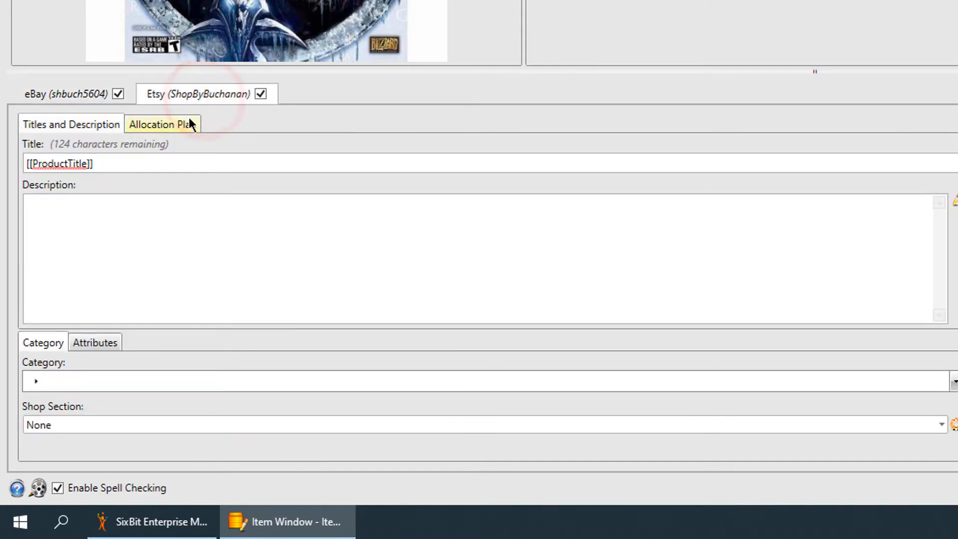
left_click(189, 120)
left_click(223, 145)
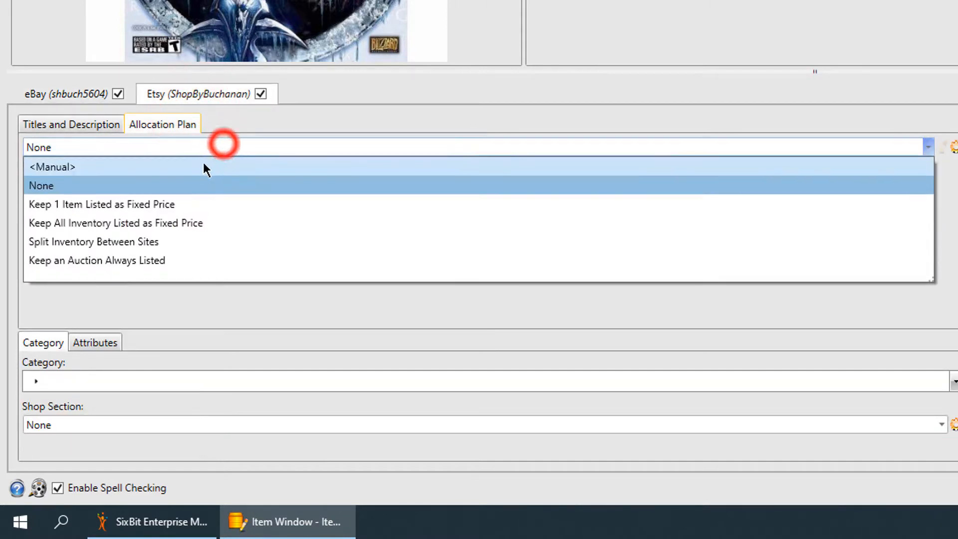
left_click(199, 169)
left_click(166, 179)
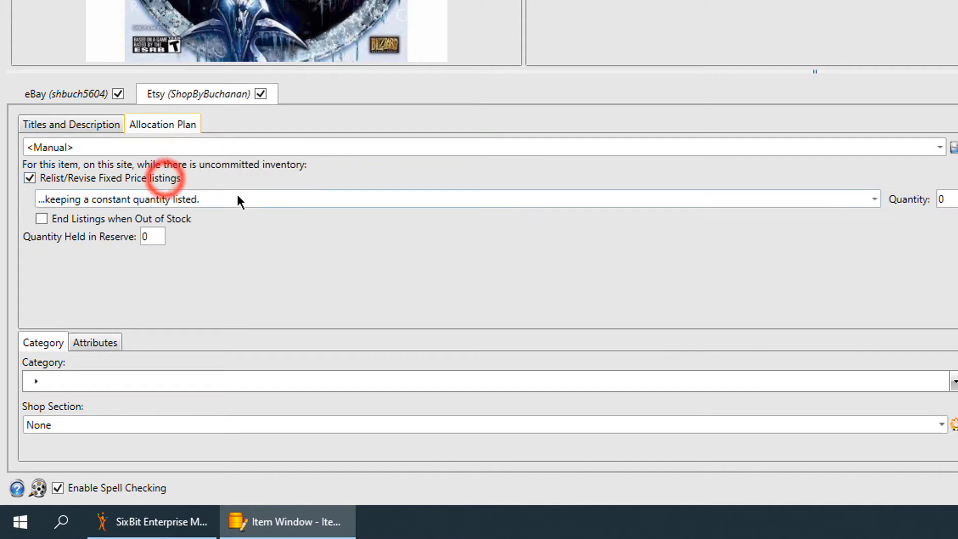
Step: Keep a constant quantity of 3 listed in the Etsy allocation plan
left_click(238, 198)
left_click(238, 199)
left_click(946, 199)
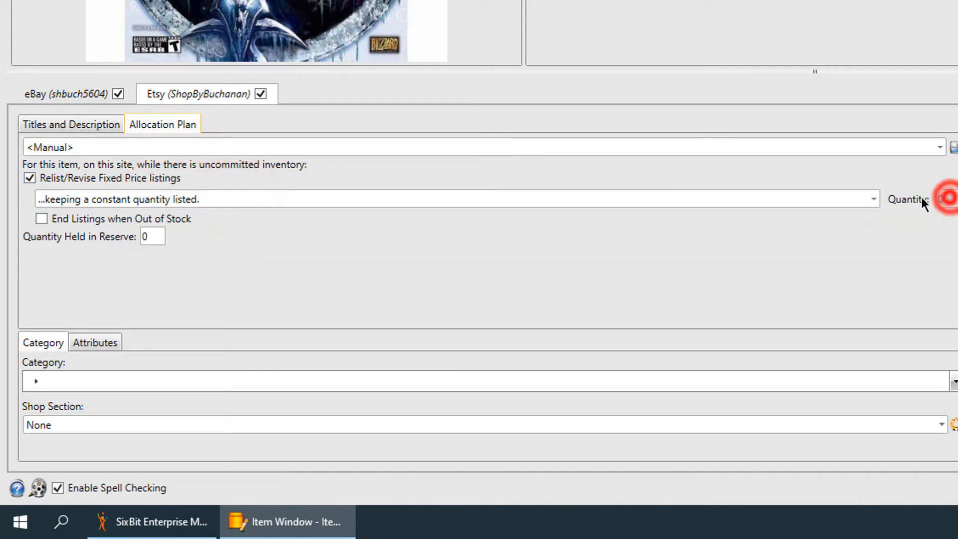
type("3")
left_click(187, 220)
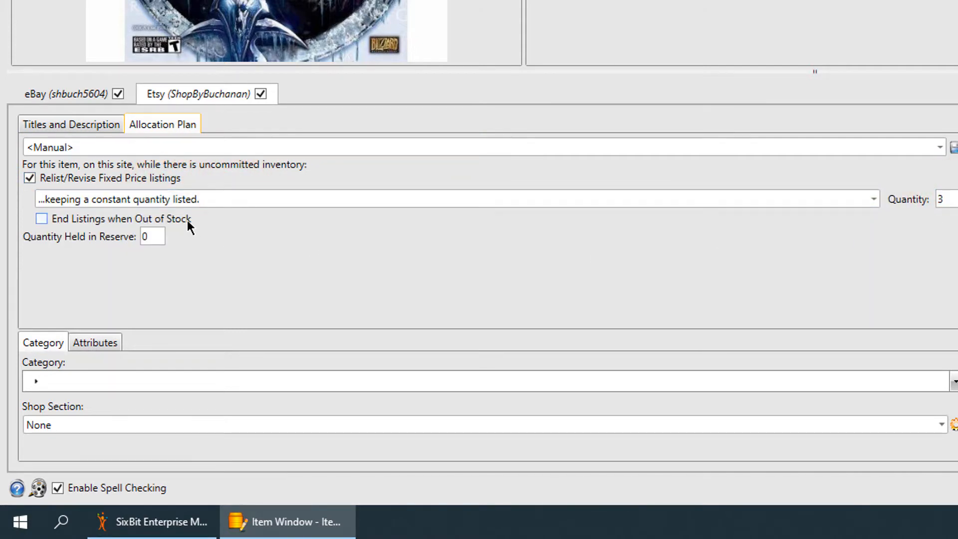
Step: Enable decrementing the price by a fixed amount when eBay items are relisted without a sale
left_click(76, 94)
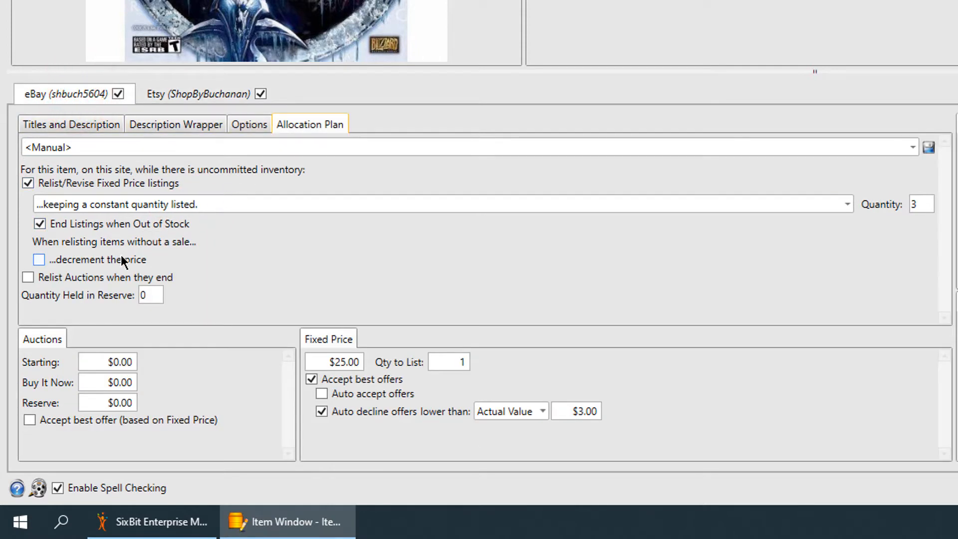
left_click(121, 255)
scroll(320, 245, "down", 1)
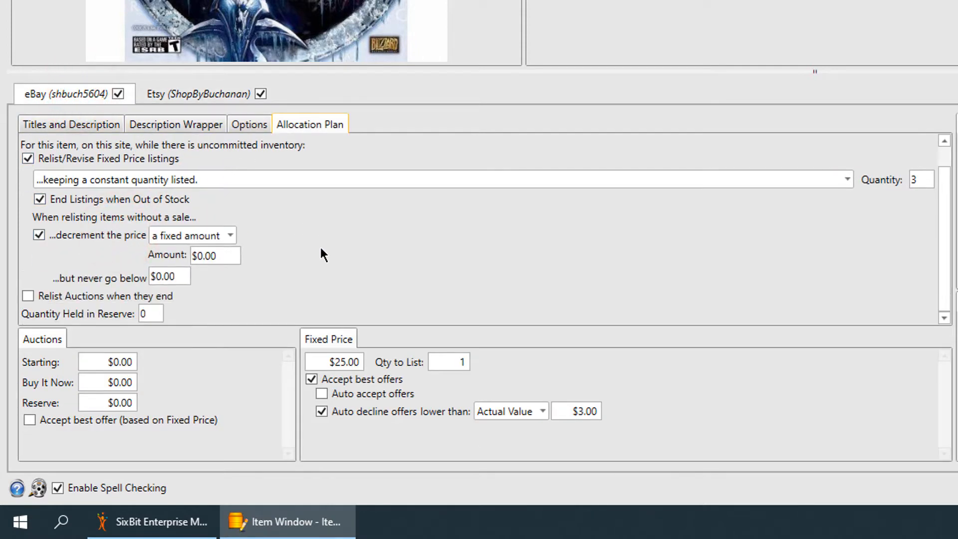
left_click(233, 236)
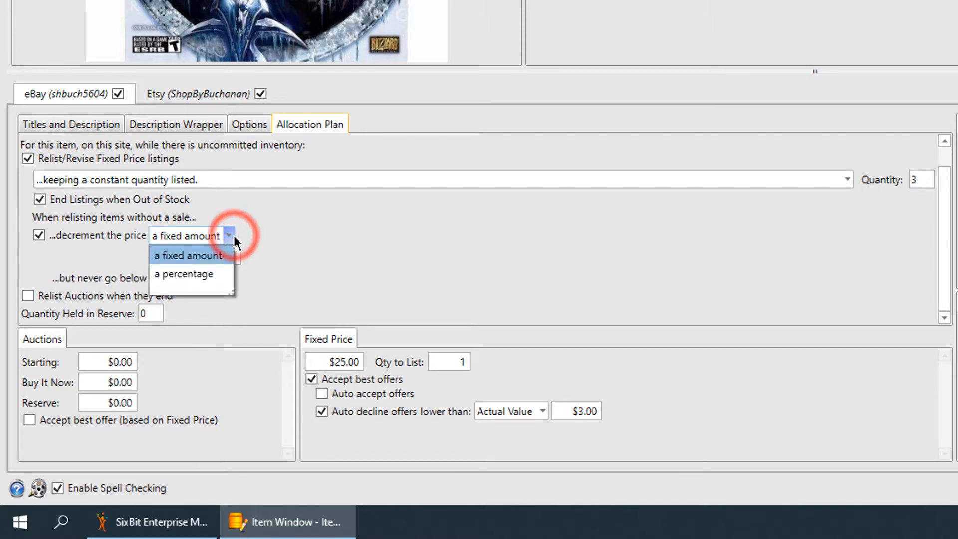
left_click(400, 240)
left_click(399, 241)
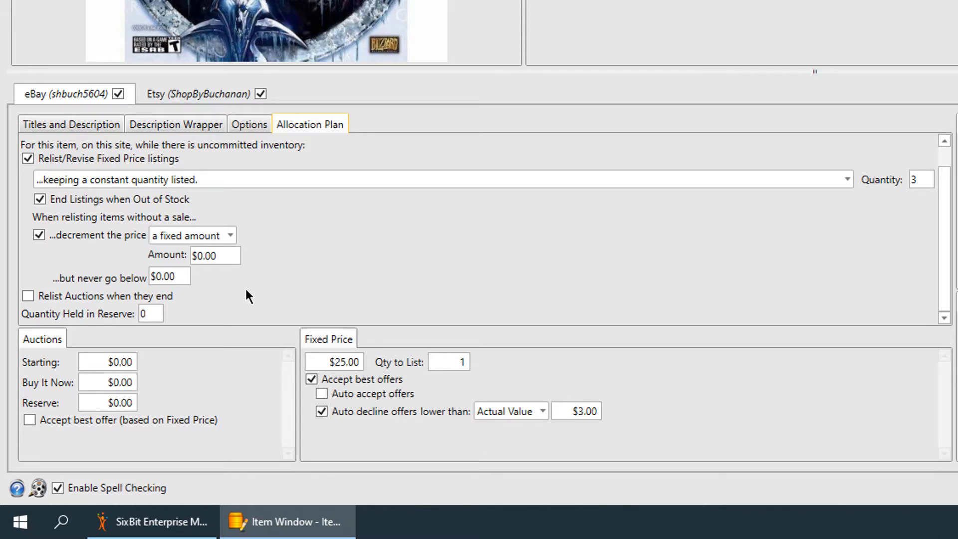
Step: Set the eBay plan's quantity held in reserve to 1
left_click(153, 312)
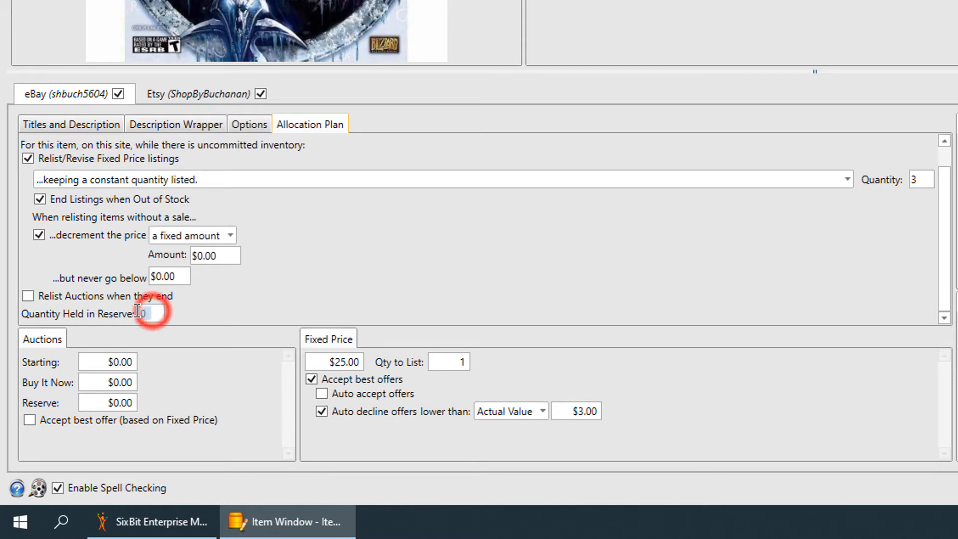
type("1")
left_click(263, 302)
left_click(260, 299)
Step: Set eBay fixed price relisting to keep all uncommitted inventory running, with out-of-stock ending and price decrementing turned off
left_click(303, 187)
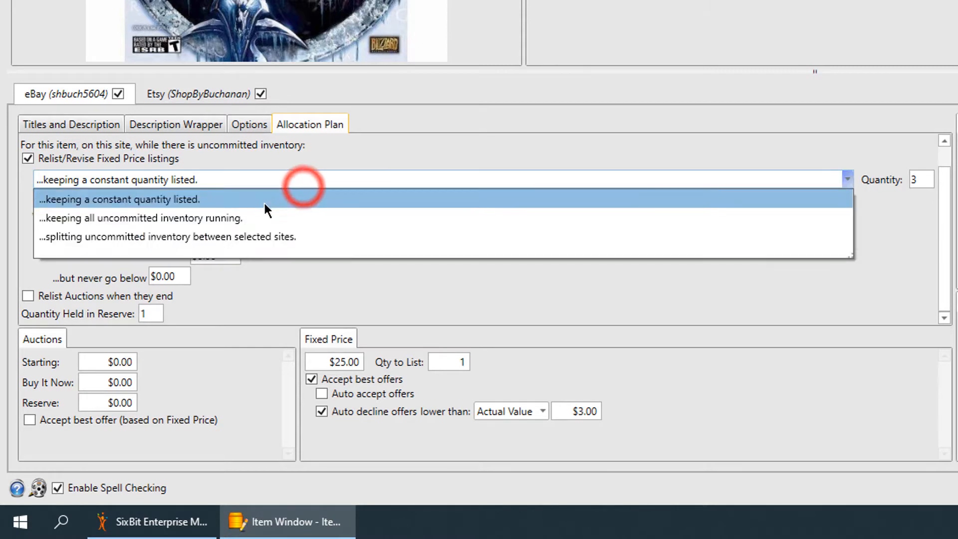
left_click(256, 212)
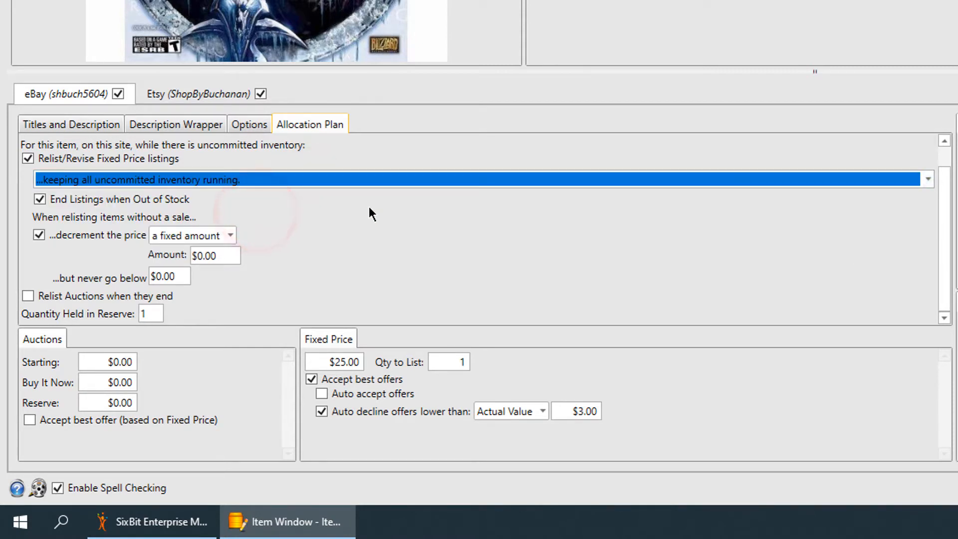
left_click(432, 202)
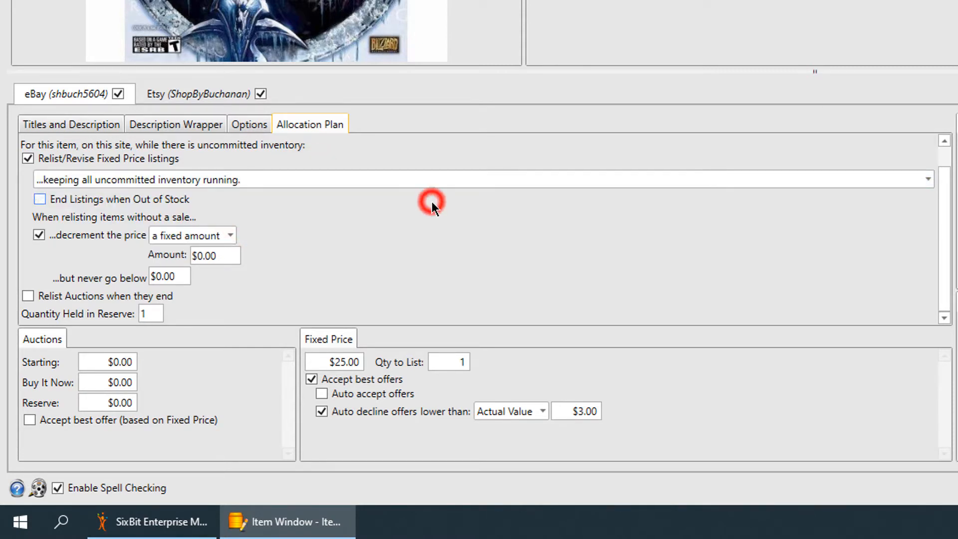
left_click(131, 233)
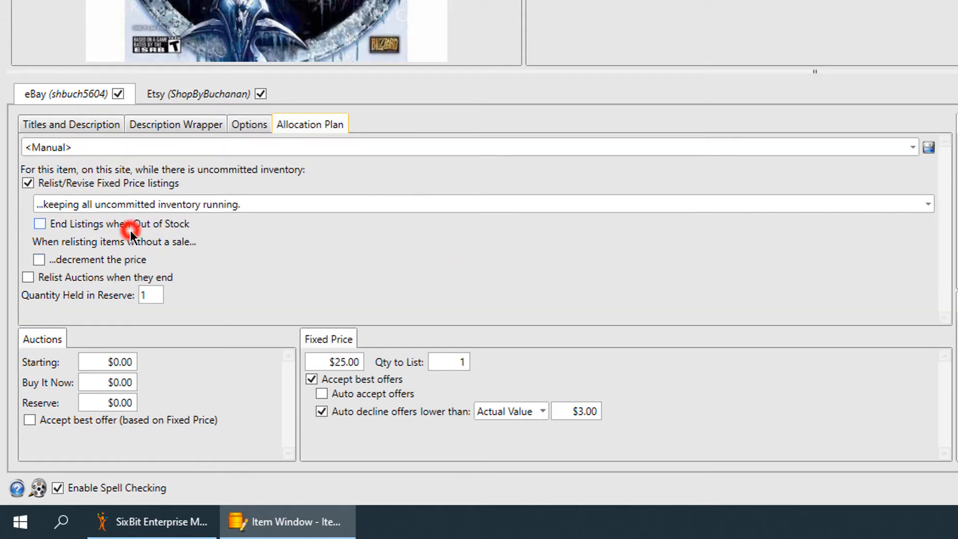
Step: Set fixed price relisting on both the eBay and Etsy plans to split uncommitted inventory between selected sites
left_click(309, 208)
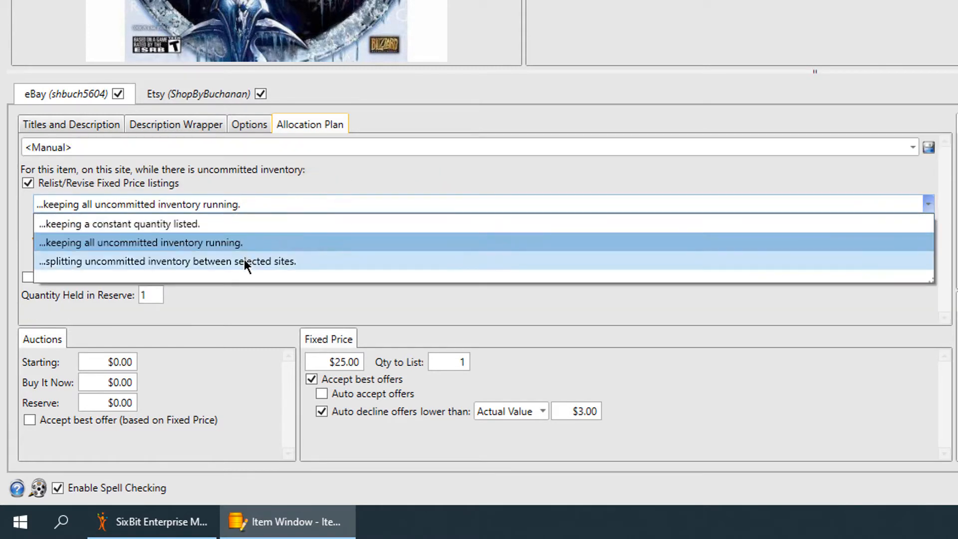
left_click(245, 259)
left_click(279, 250)
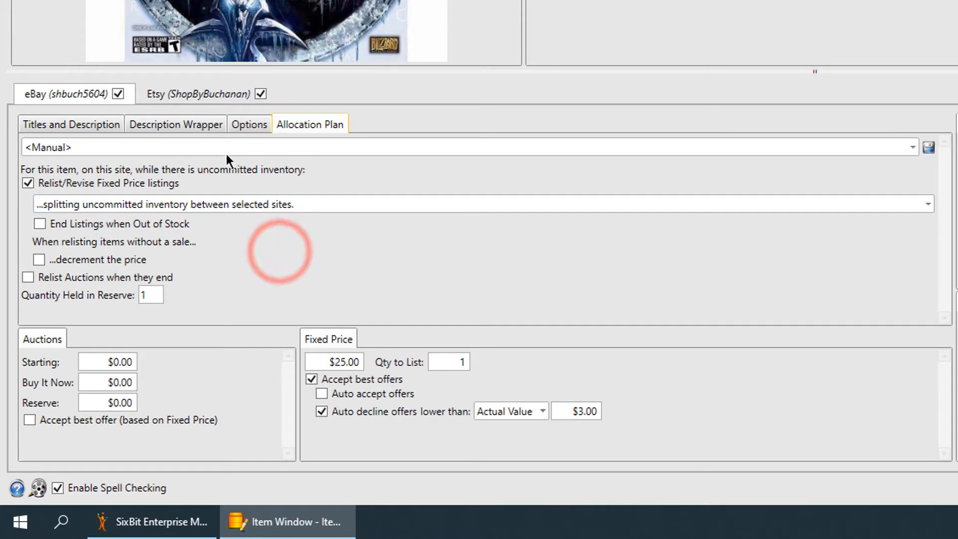
left_click(197, 98)
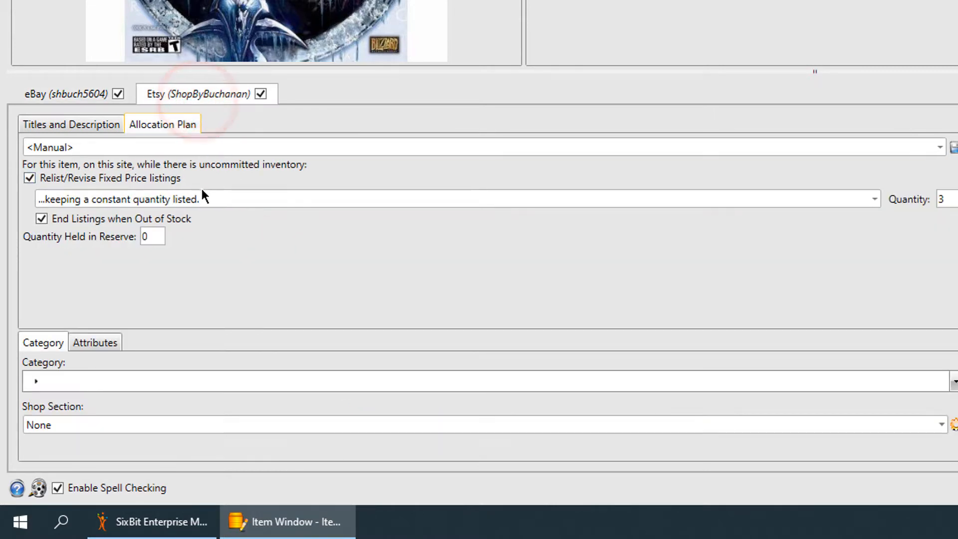
left_click(247, 193)
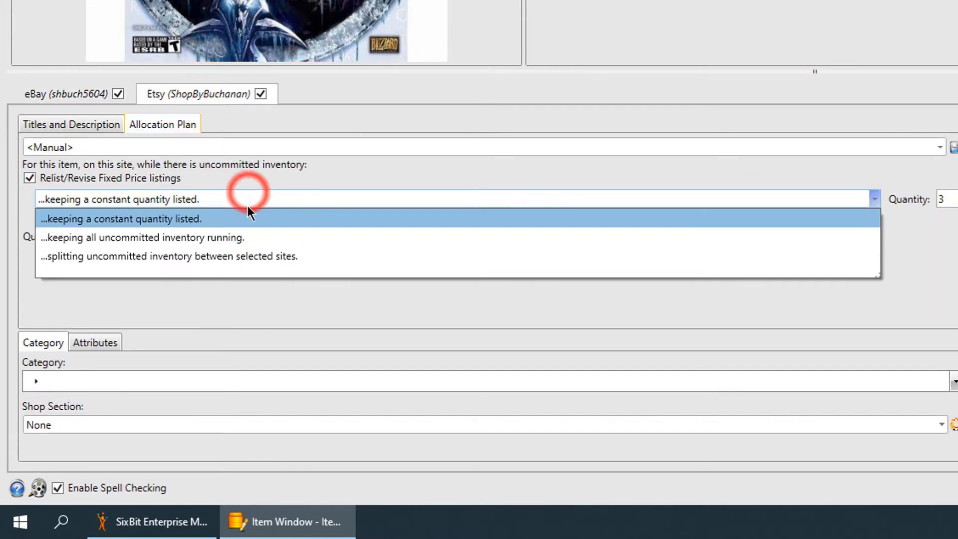
left_click(244, 252)
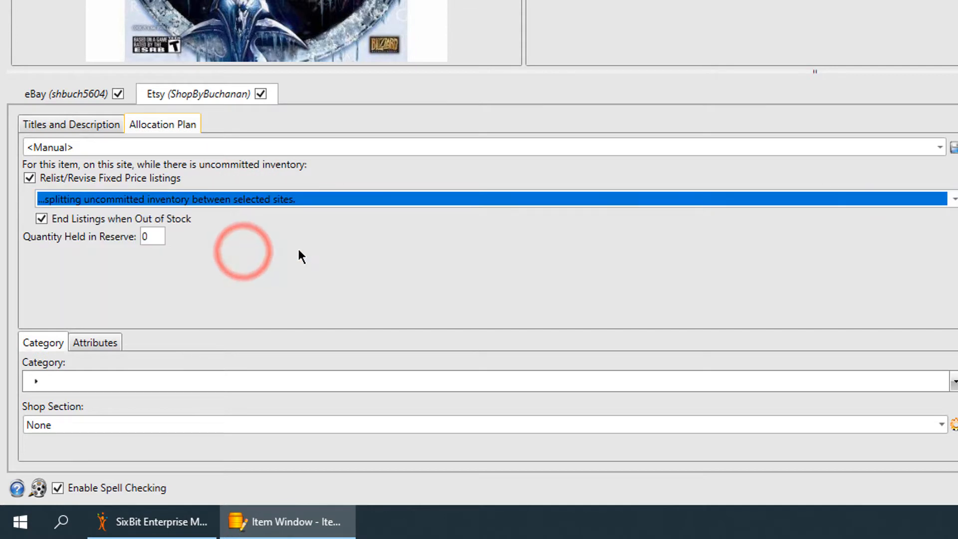
left_click(379, 268)
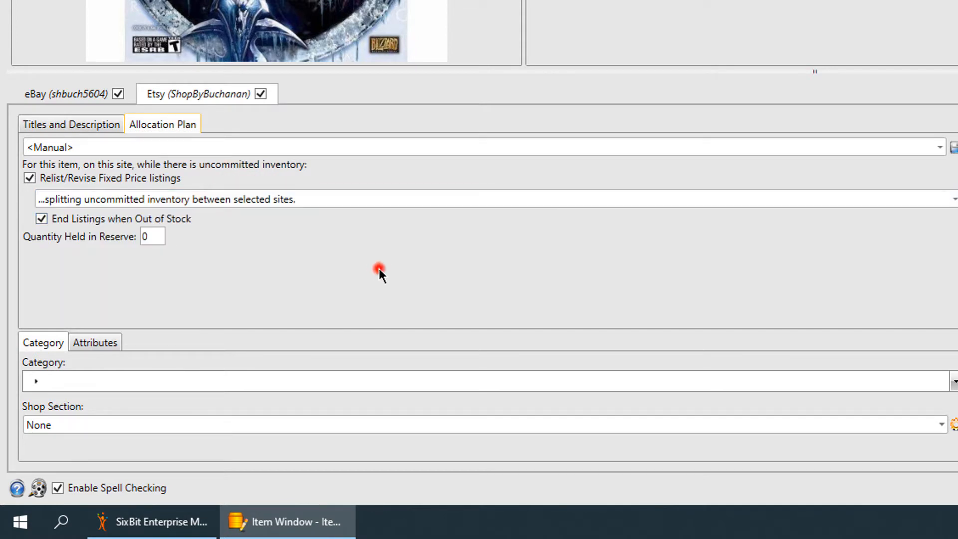
Step: Enable eBay fixed price relisting that keeps a constant quantity of 1 listed and ends listings when out of stock
left_click(83, 97)
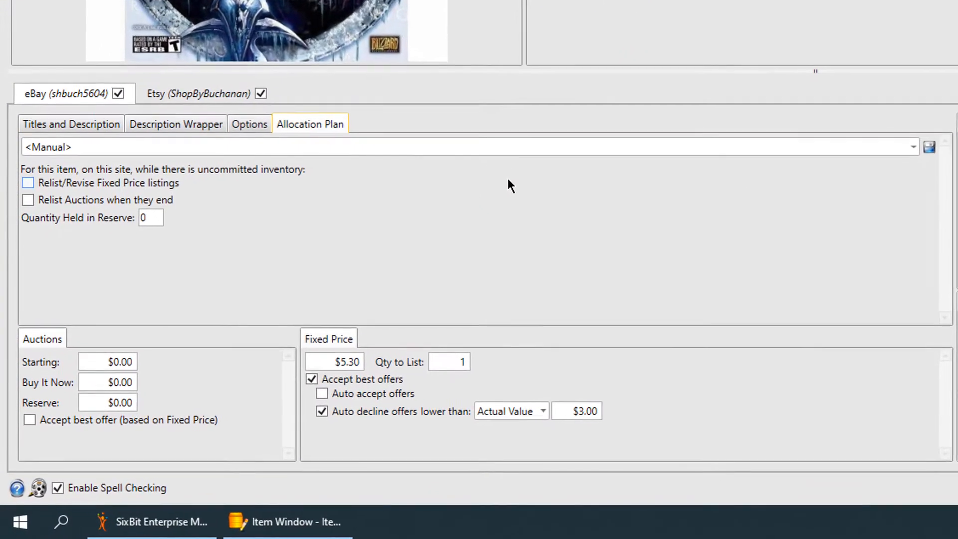
left_click(92, 178)
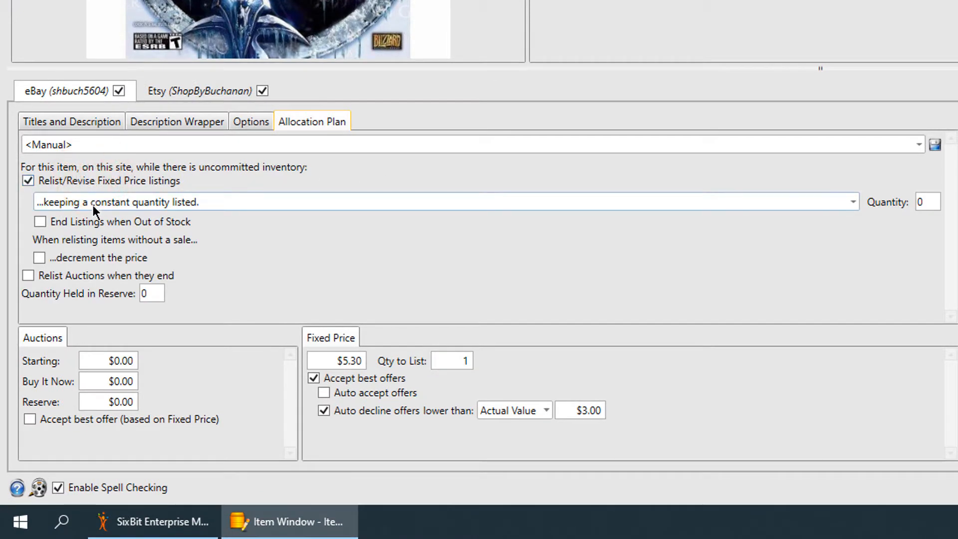
left_click(96, 224)
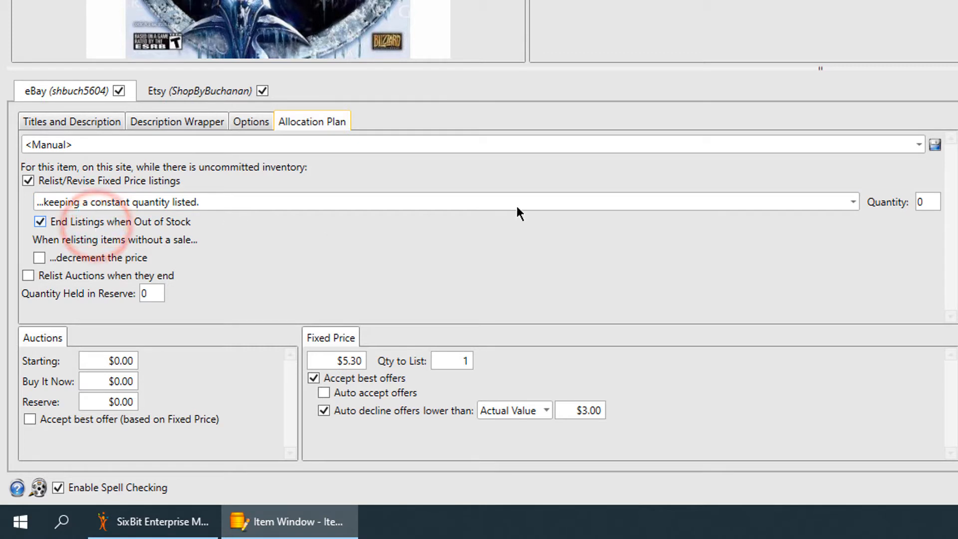
double_click(934, 204)
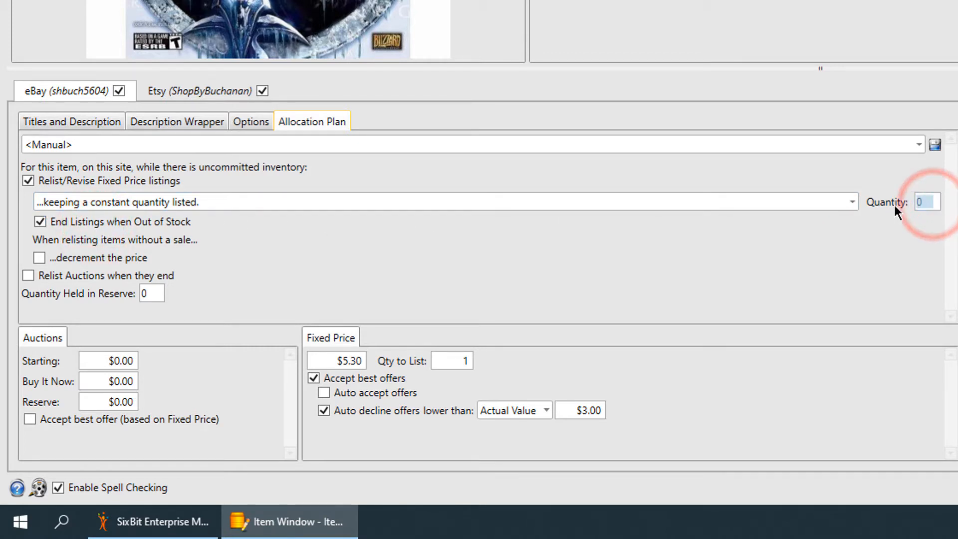
type("1")
left_click(637, 238)
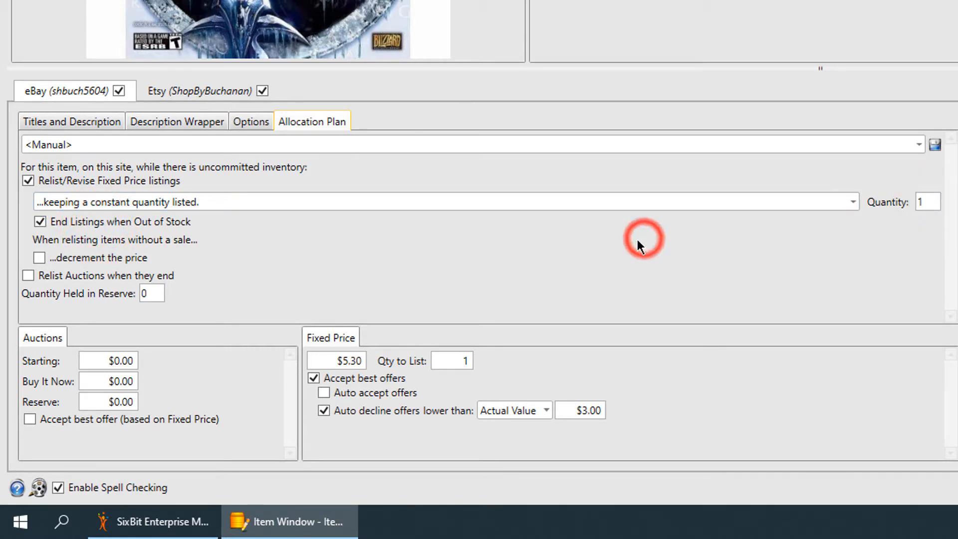
Step: Enable Etsy fixed price relisting that keeps a constant quantity of 1 listed and ends listings when out of stock
left_click(188, 94)
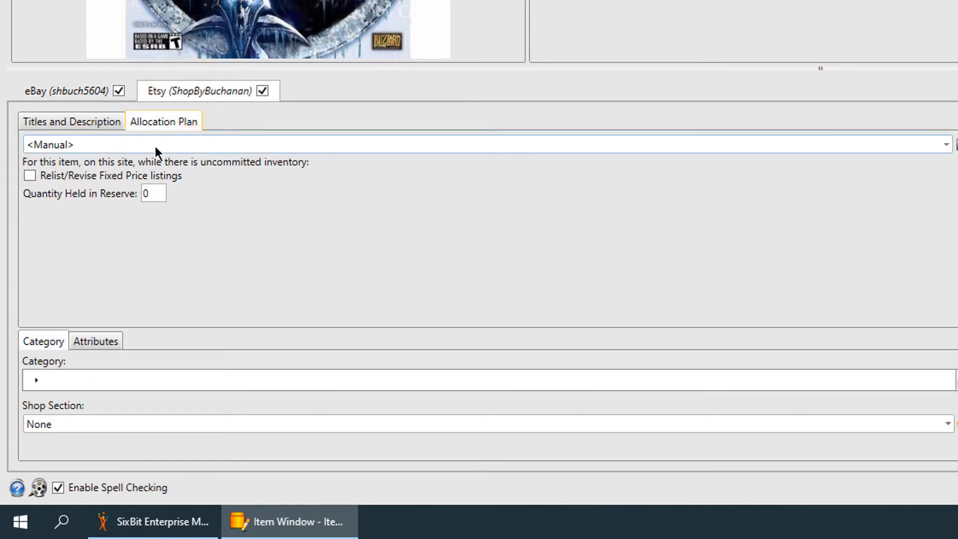
left_click(130, 174)
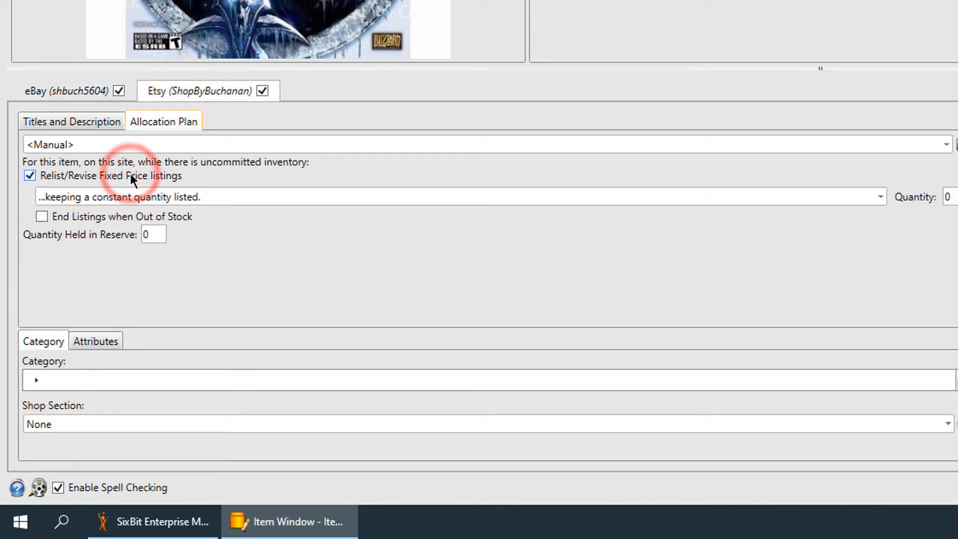
left_click(951, 198)
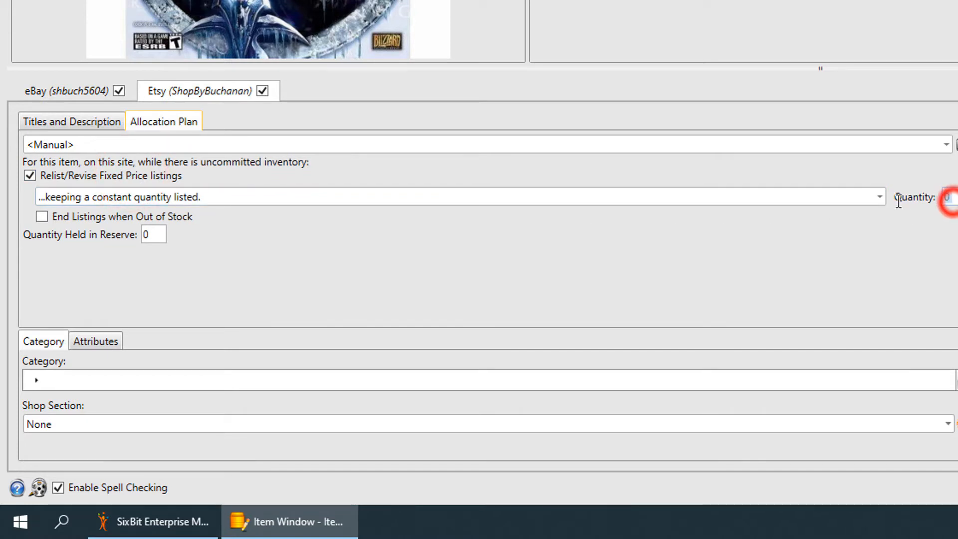
type("1")
left_click(898, 215)
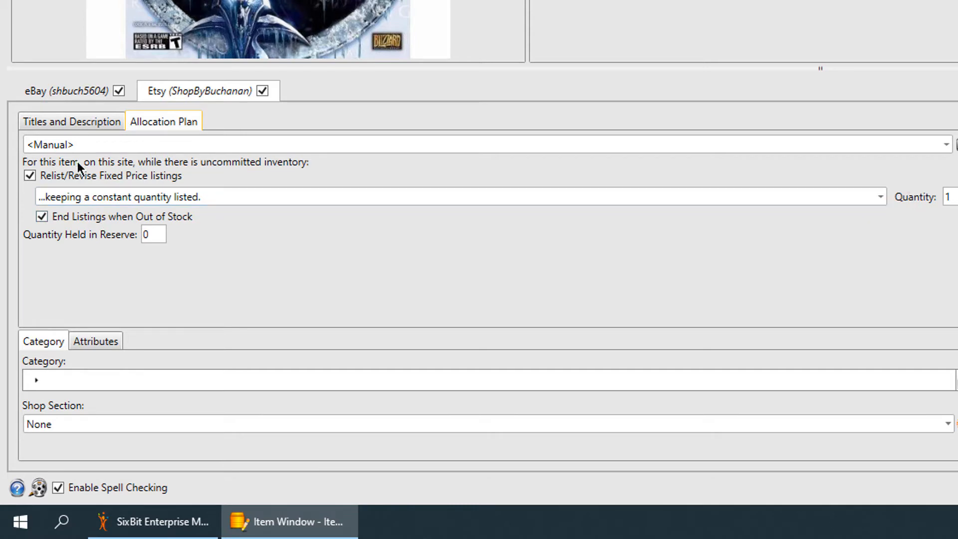
Step: Decrement the eBay price by a fixed amount of $1.00 when relisting items without a sale
left_click(76, 94)
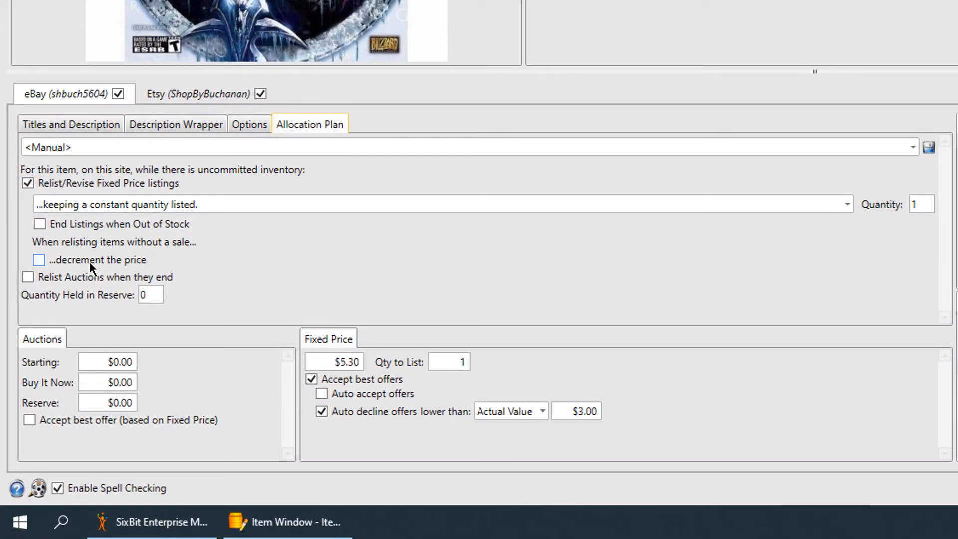
left_click(88, 261)
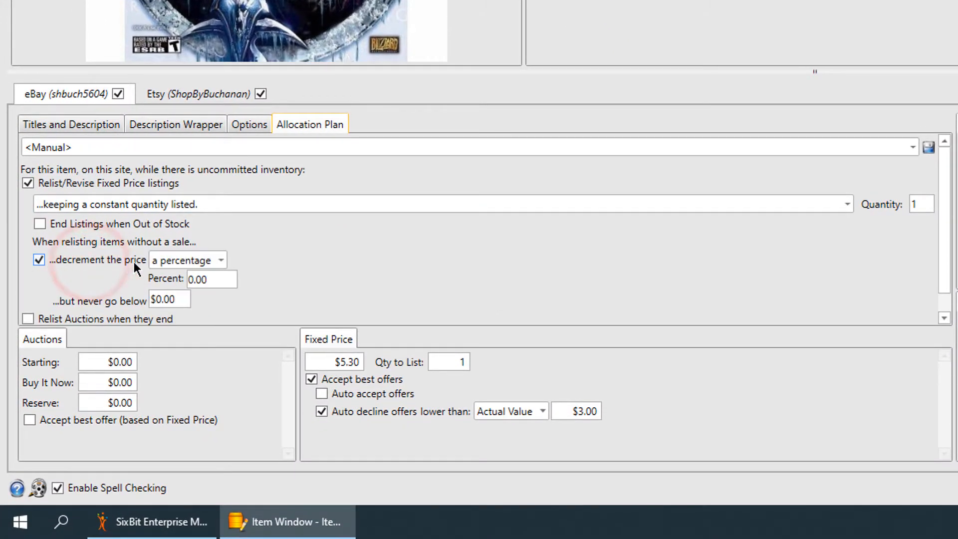
left_click(157, 262)
left_click(161, 278)
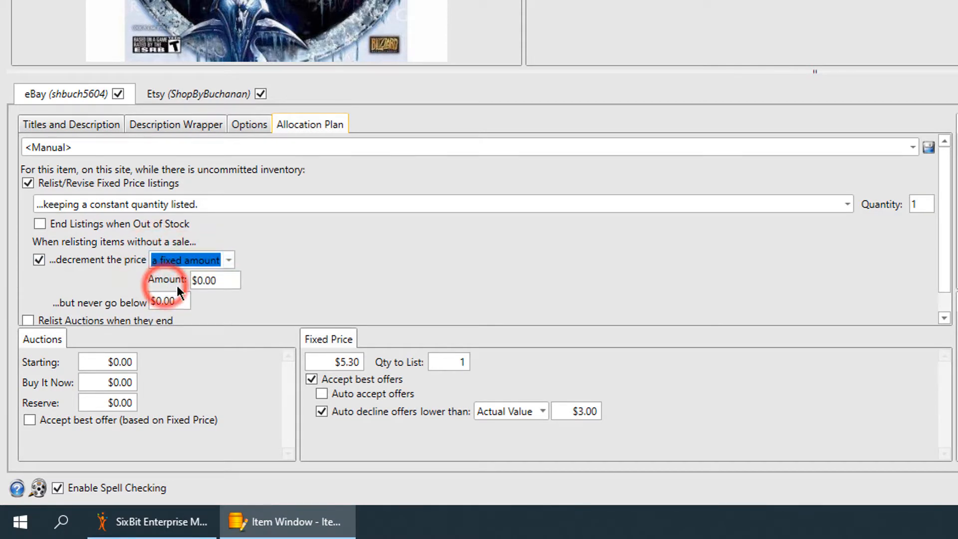
left_click(195, 280)
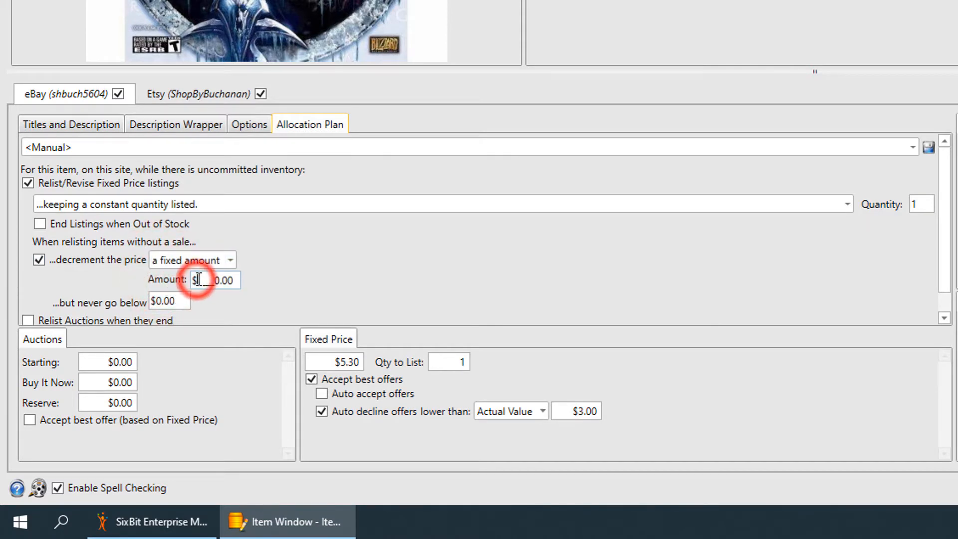
left_click(227, 297)
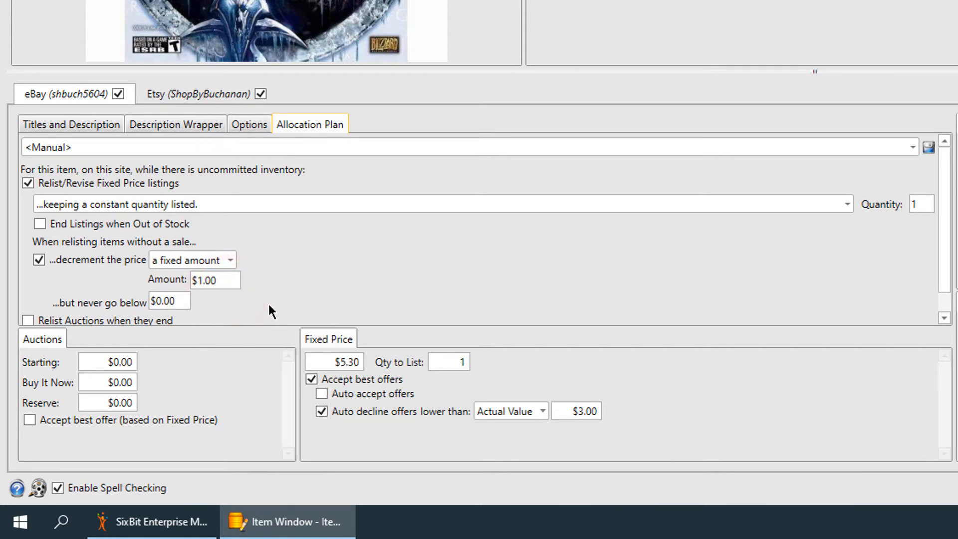
Step: Change the eBay price decrement to a percentage of 5.00, never going below $20.00
left_click(228, 259)
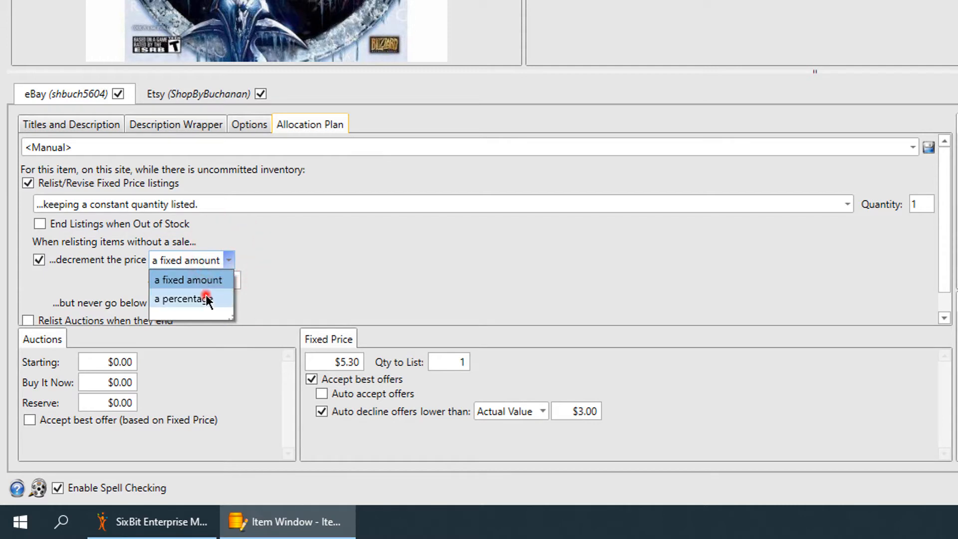
left_click(205, 298)
left_click(199, 279)
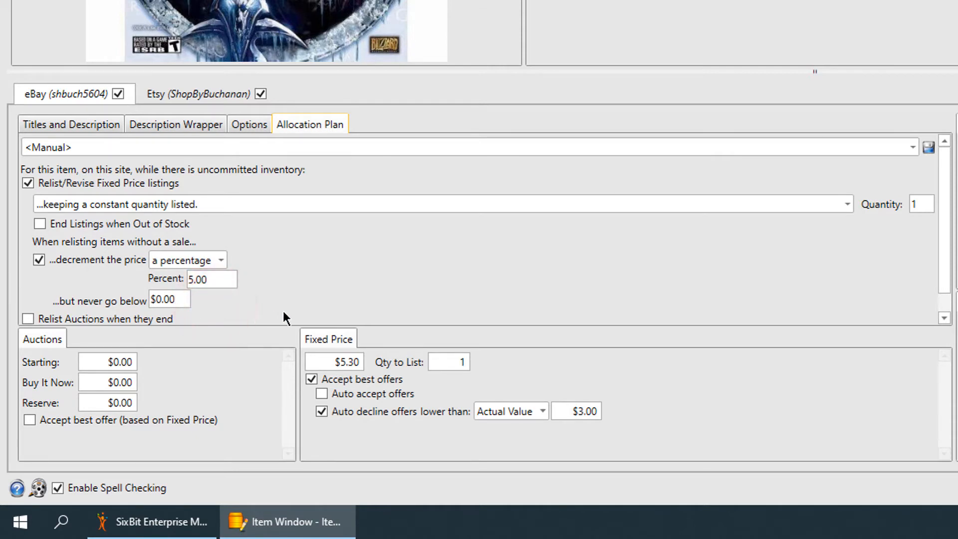
left_click(156, 299)
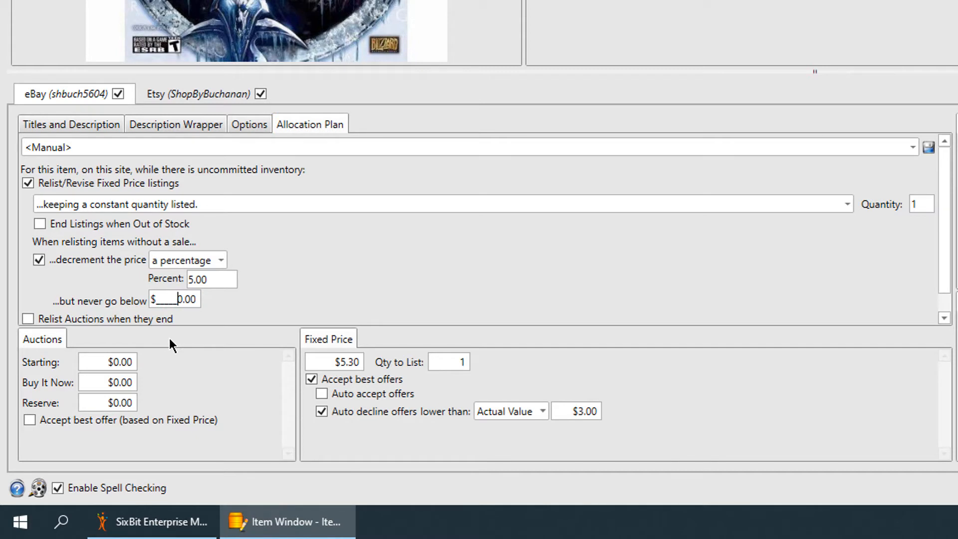
type("20")
left_click(346, 293)
Step: Set the eBay listing's fixed price to $25.00
left_click(344, 362)
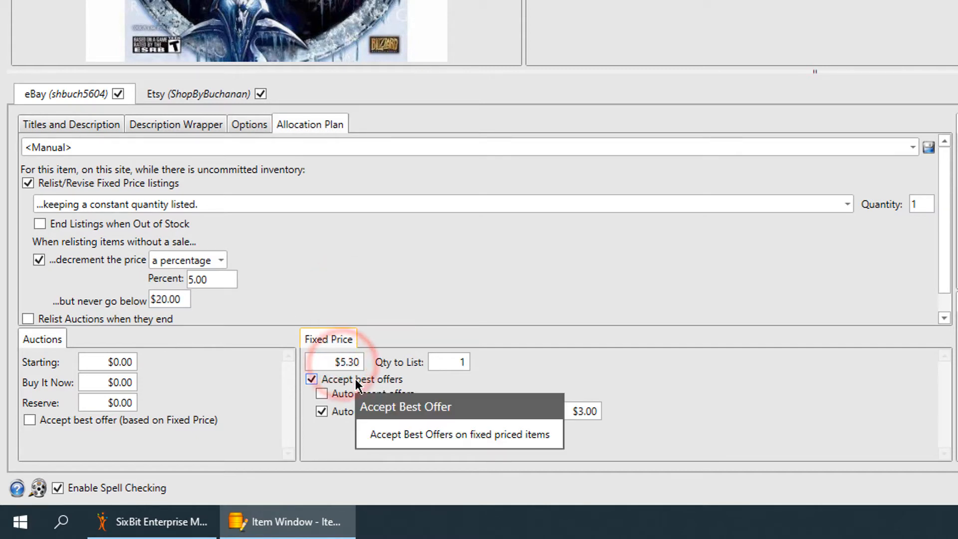
type("2")
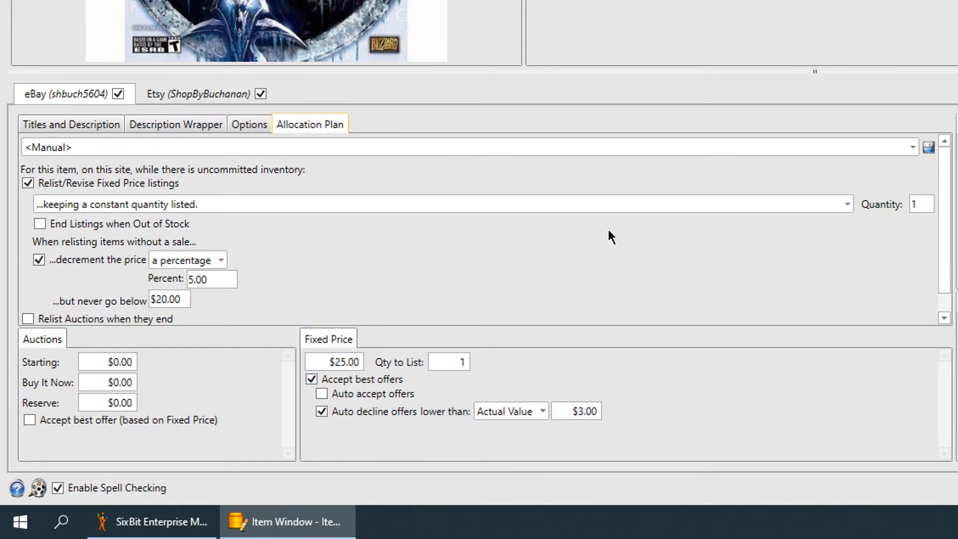
left_click(469, 277)
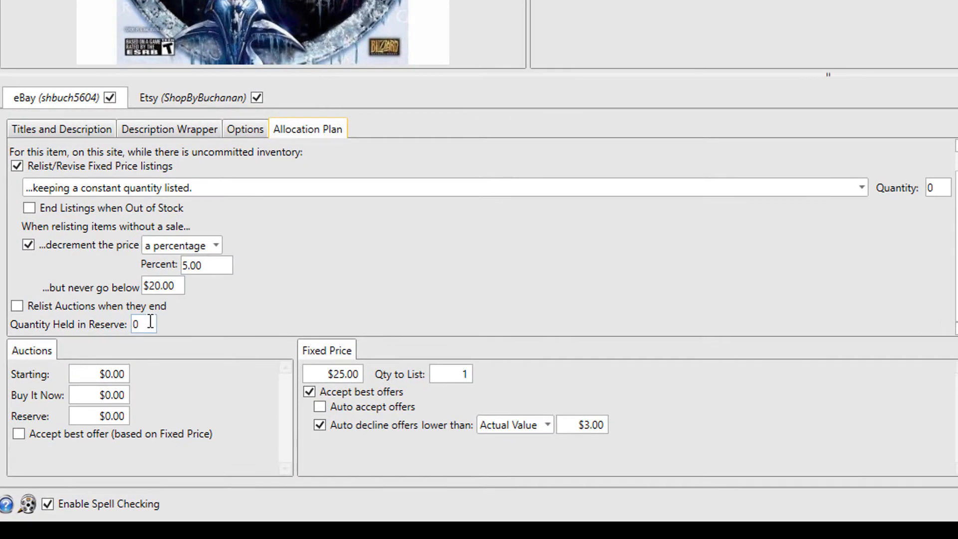
Step: Hold a quantity of 1 in reserve in the eBay allocation plan
left_click(144, 322)
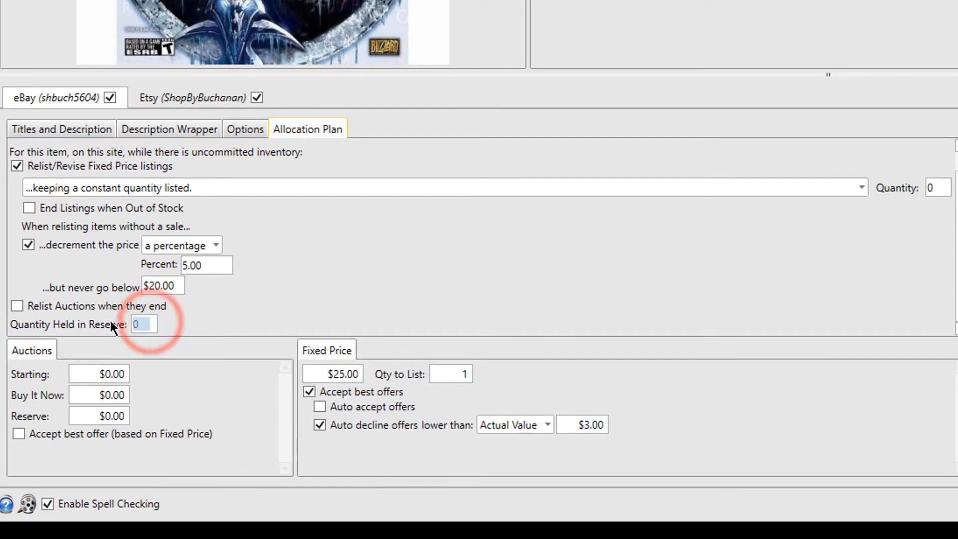
key("BackSpace")
type("1")
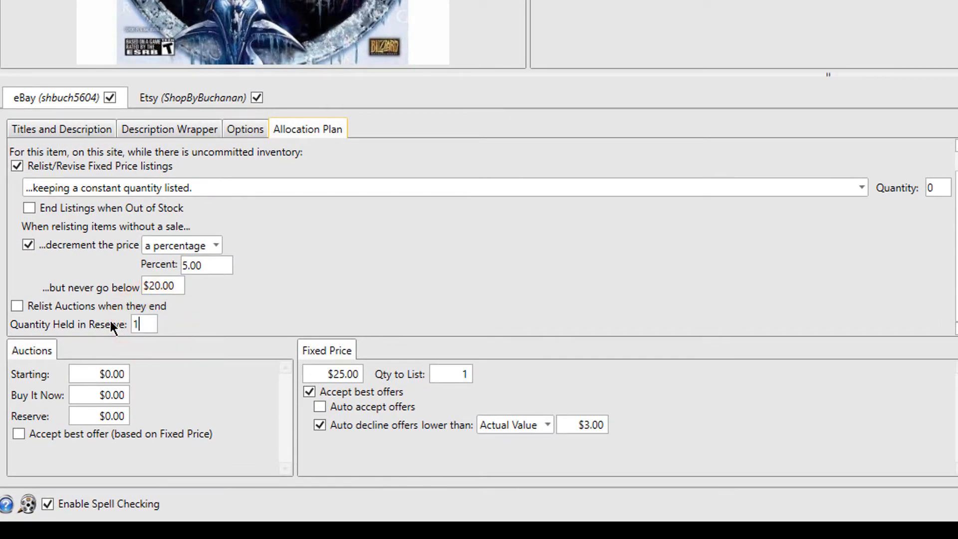
left_click(406, 284)
Step: Save the manual eBay allocation settings as a preset named "New Preset"
scroll(862, 282, "up", 1)
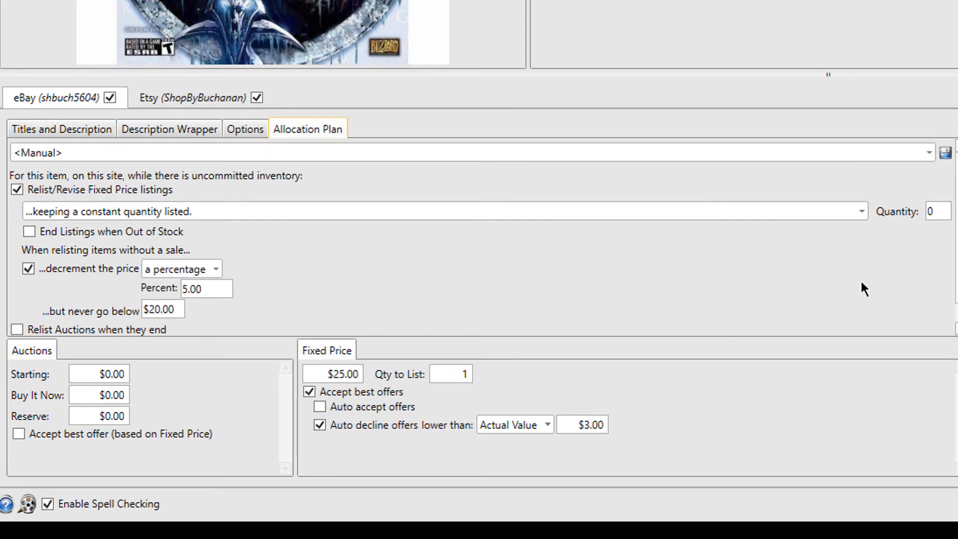
left_click(944, 155)
left_click(368, 159)
key("Return")
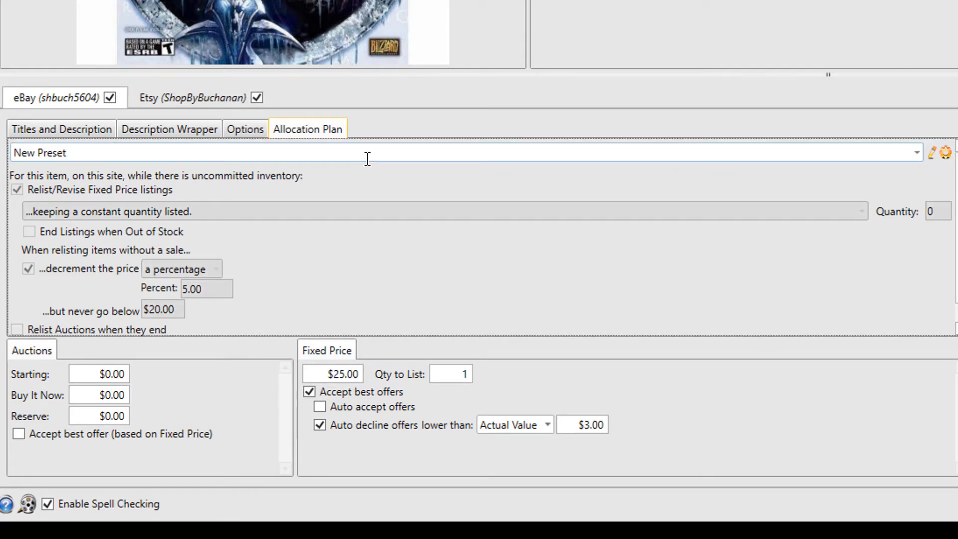
left_click(383, 246)
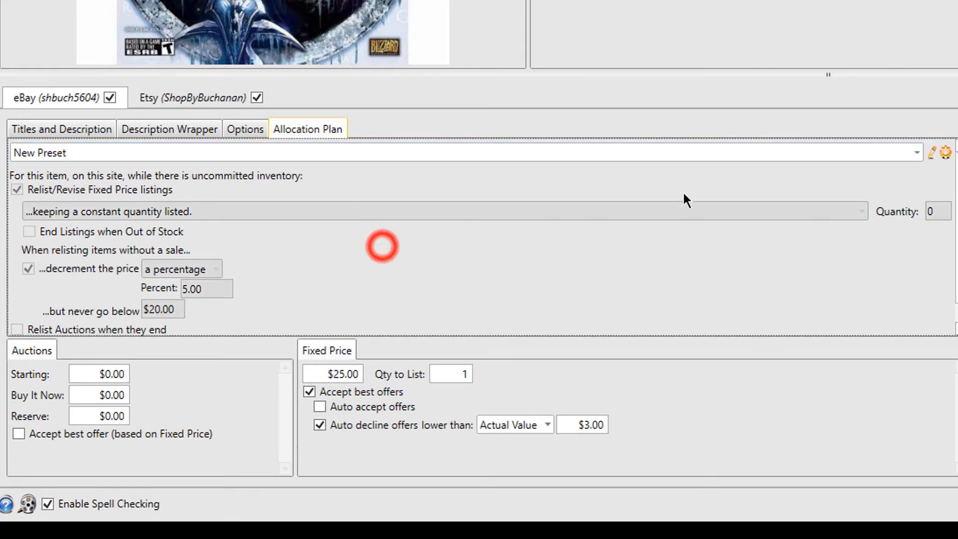
Step: Open the New Preset plan for editing and accept its values with the option to change this item only
left_click(932, 154)
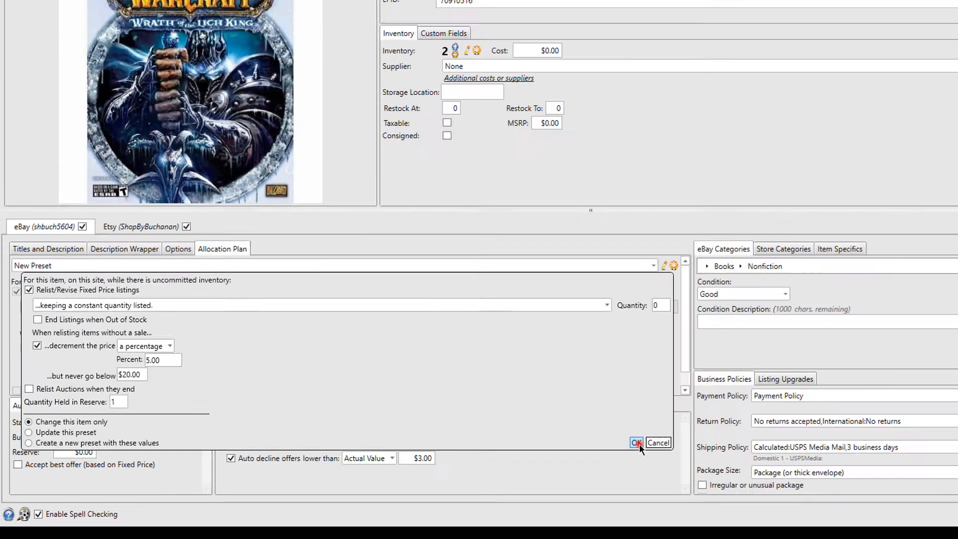
left_click(893, 403)
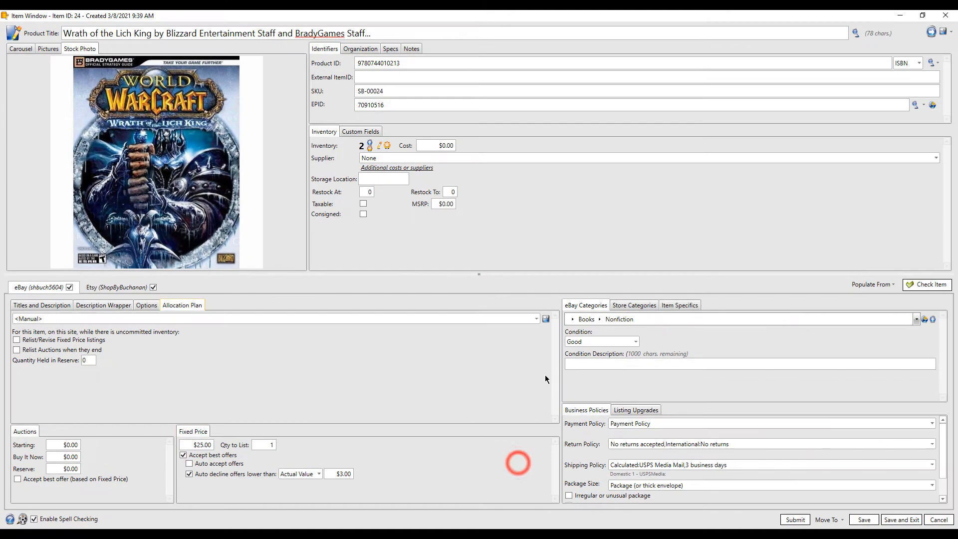
Step: Apply the "I'm a preset" allocation plan to the eBay listing and open the allocation plan manager
left_click(536, 319)
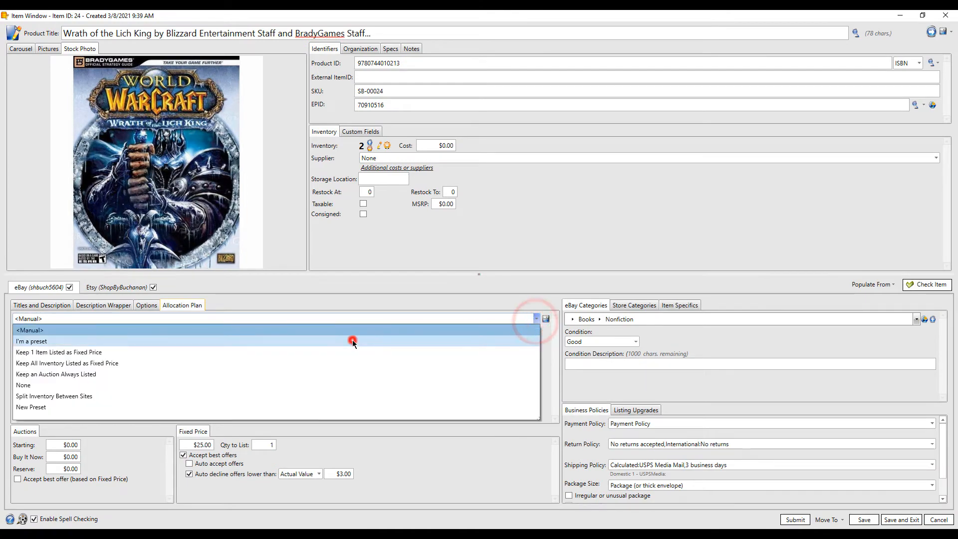
left_click(352, 340)
left_click(546, 319)
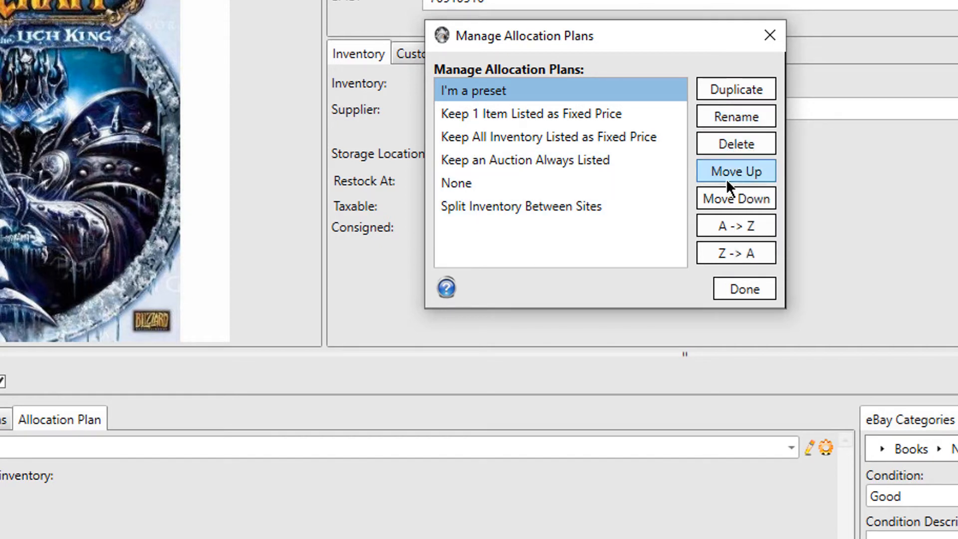
Step: Move the "Keep 1 Item Listed as Fixed Price" plan up one place in the plan list and back down
left_click(607, 115)
left_click(738, 174)
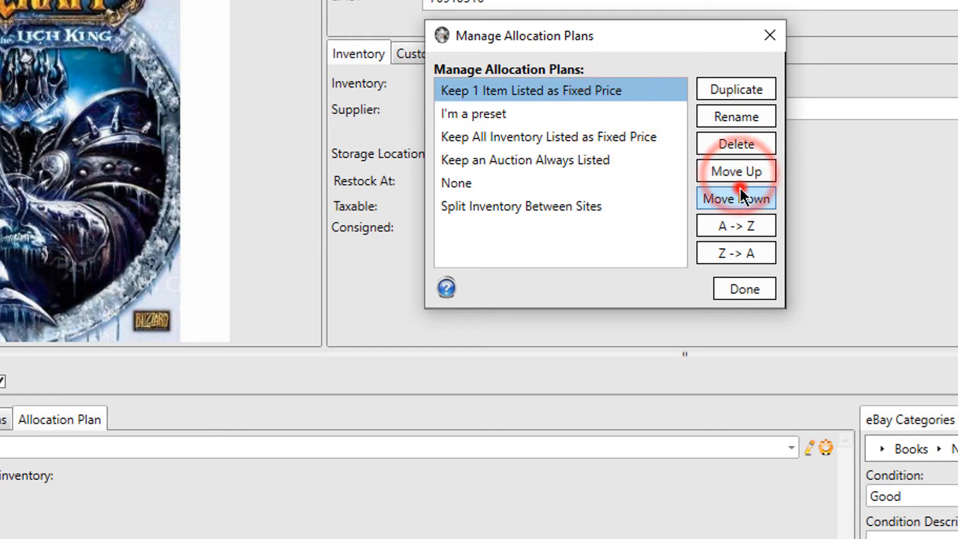
left_click(740, 190)
Step: Sort the allocation plans in reverse alphabetical order, Z to A, and close the plan manager
left_click(744, 231)
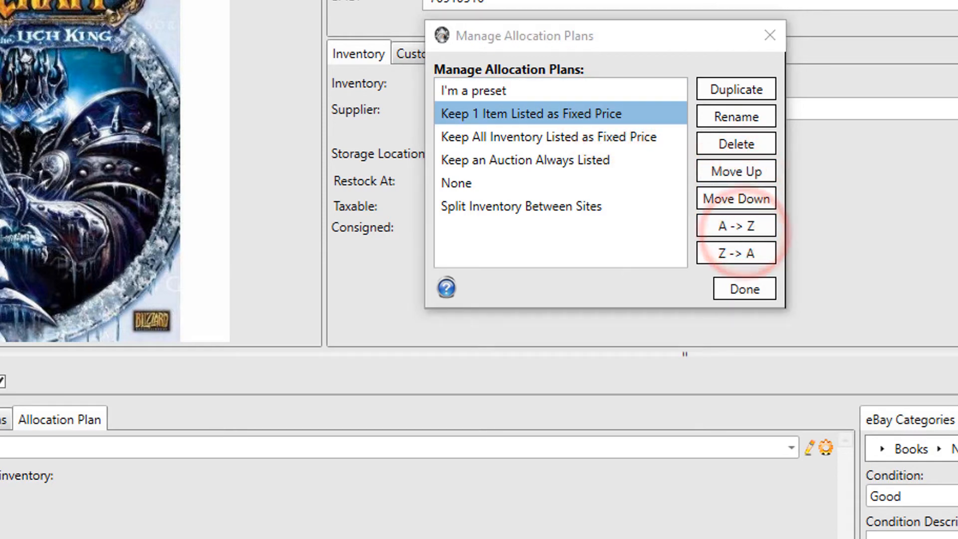
left_click(769, 253)
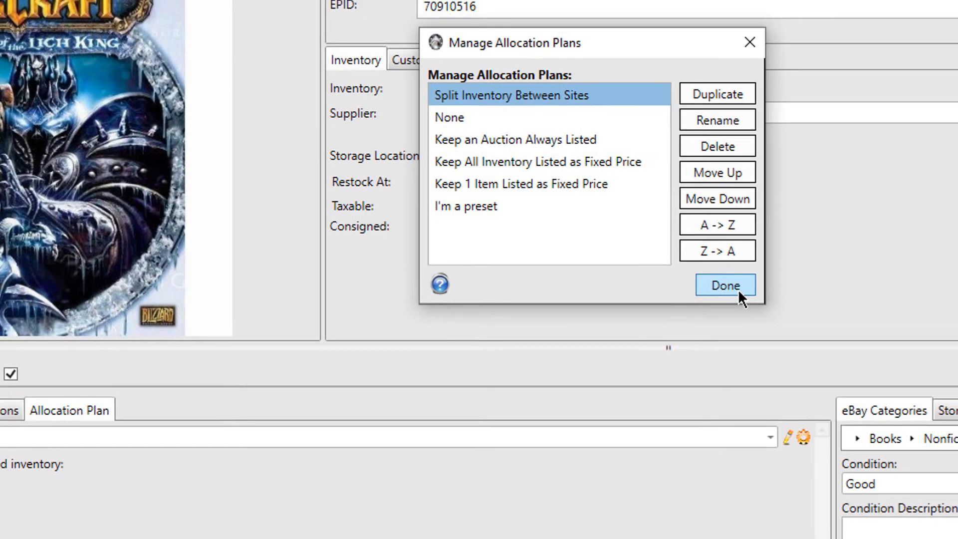
left_click(744, 290)
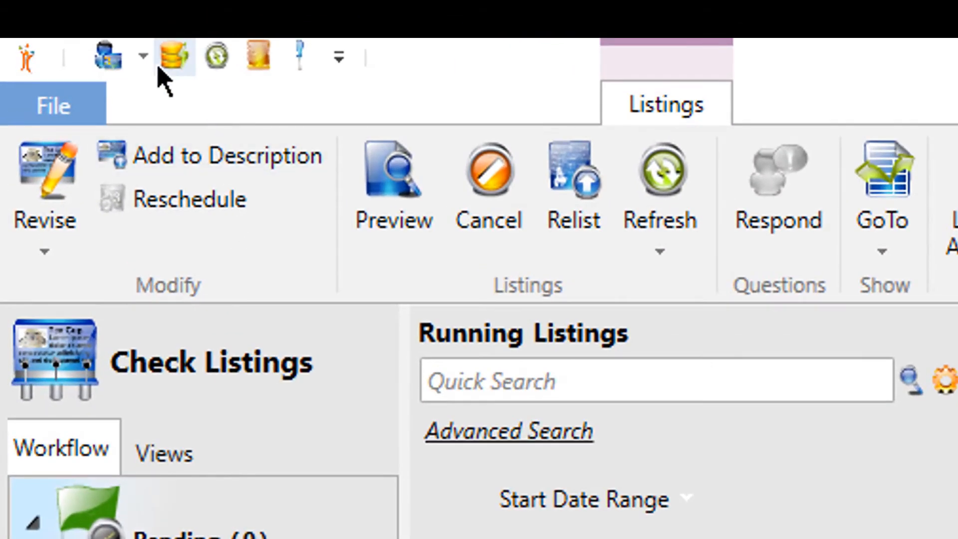
Step: Open the selling profile to examine the eBay account's Use Out Of Stock Control option and close the profile
left_click(147, 61)
left_click(173, 102)
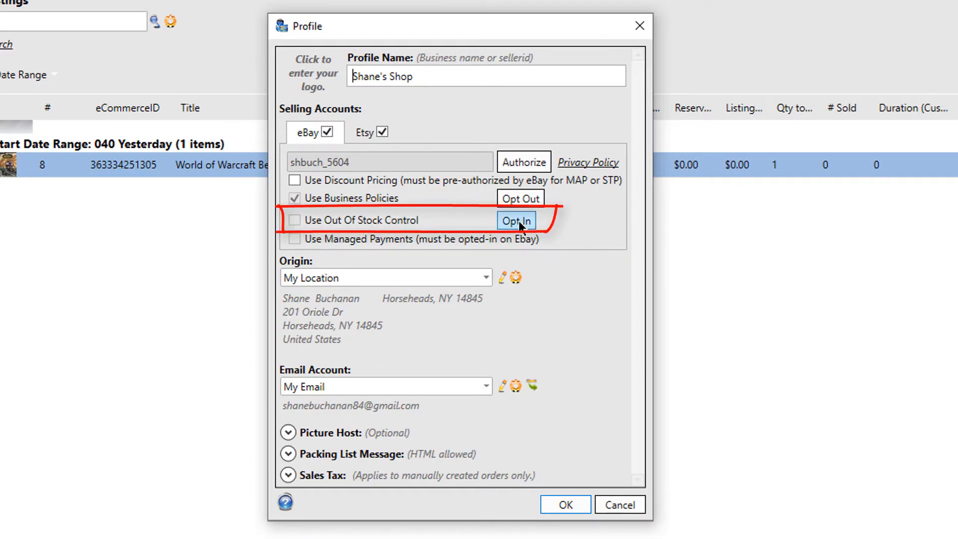
left_click(566, 505)
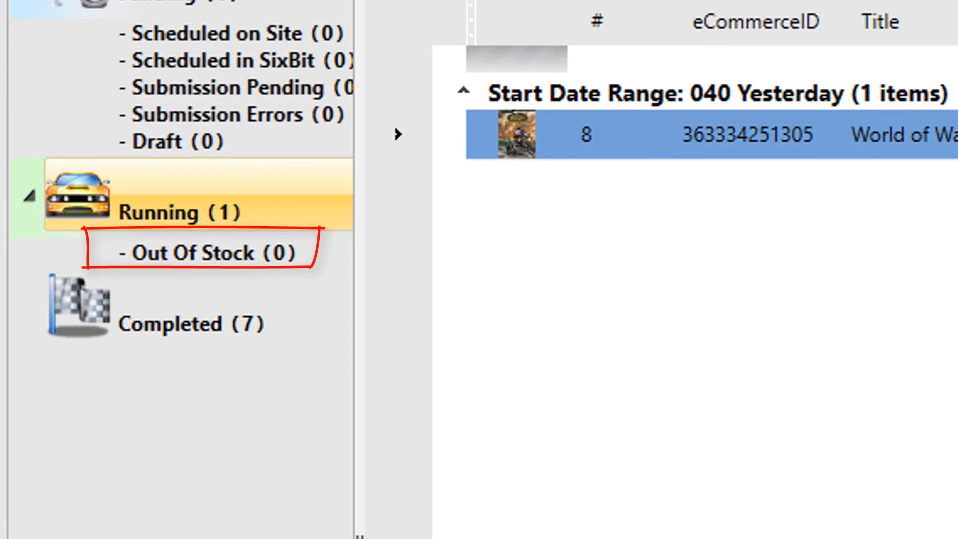
Step: View the running listings that are out of stock and the completed listings
left_click(242, 249)
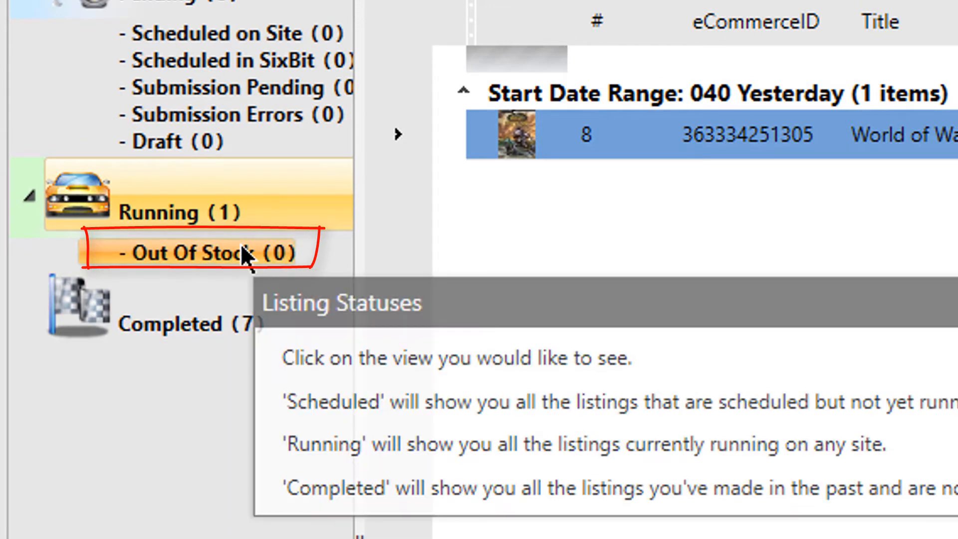
left_click(789, 247)
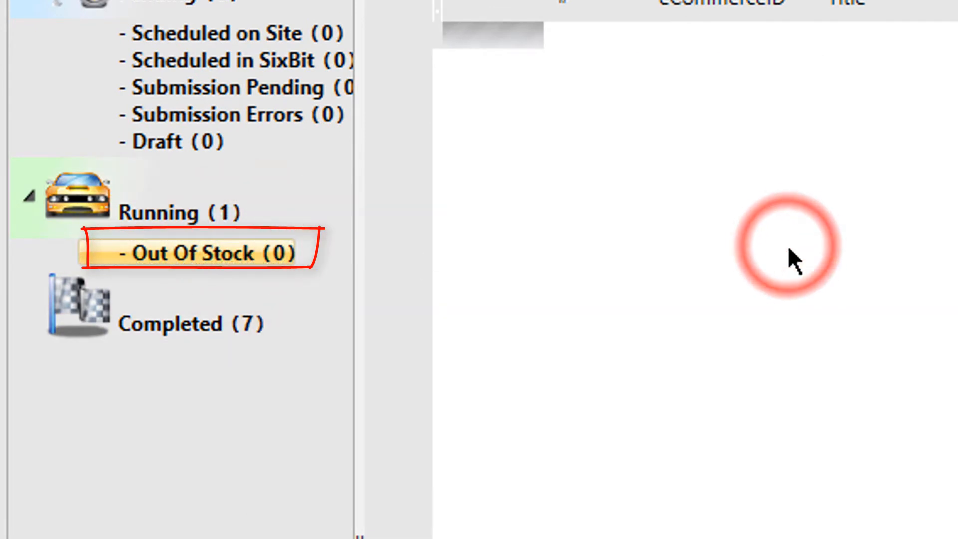
left_click(253, 322)
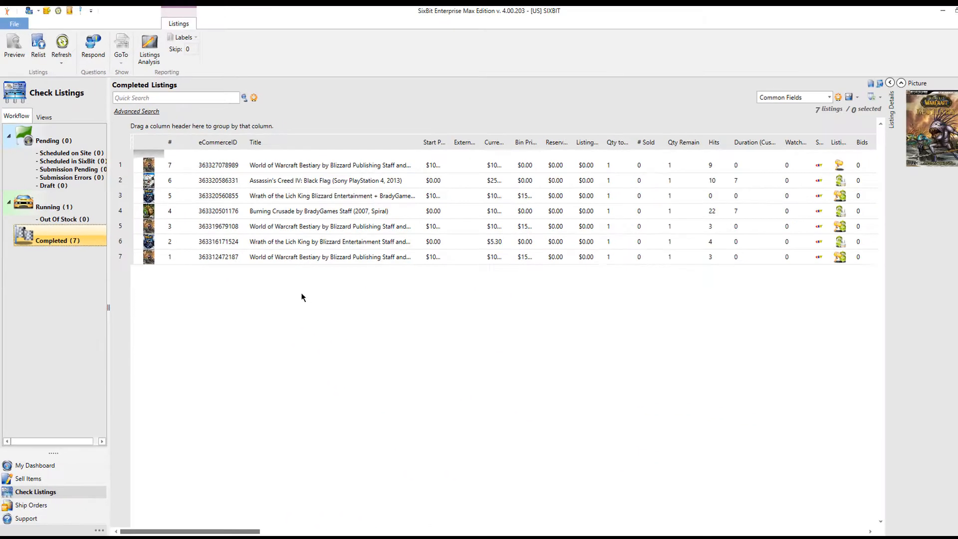
left_click(301, 293)
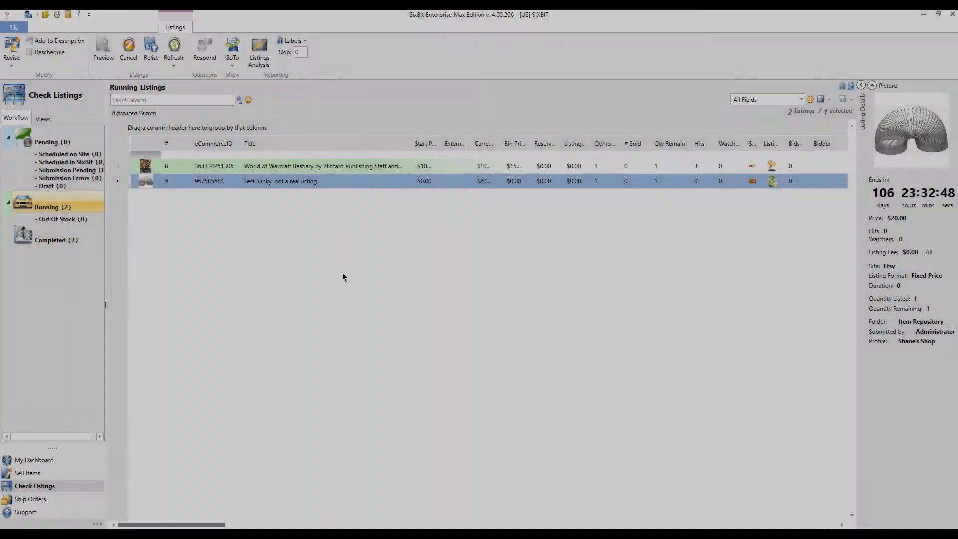
left_click(342, 276)
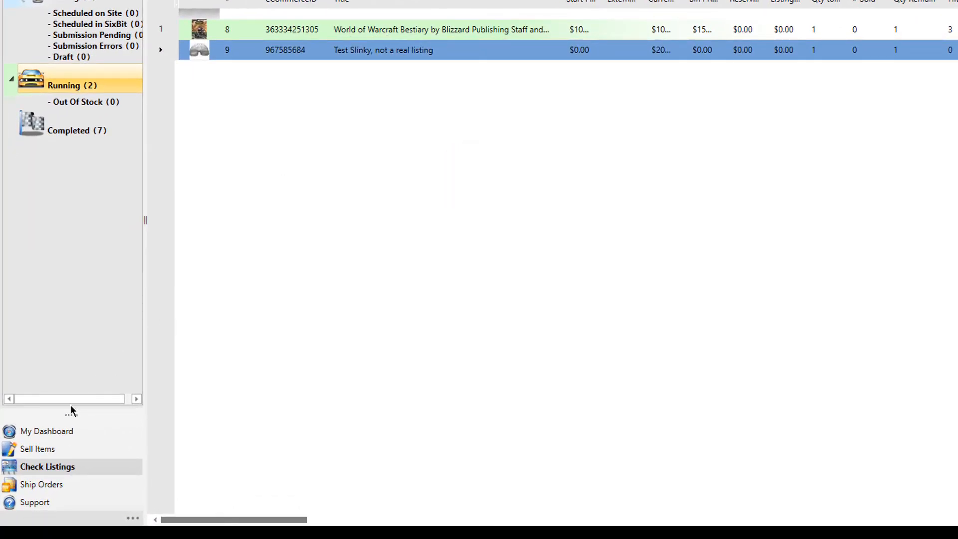
Step: Apply the "Keep an Auction Always Listed" allocation plan to the eBay listing of the Iron Fist #6 item and close the item
left_click(56, 451)
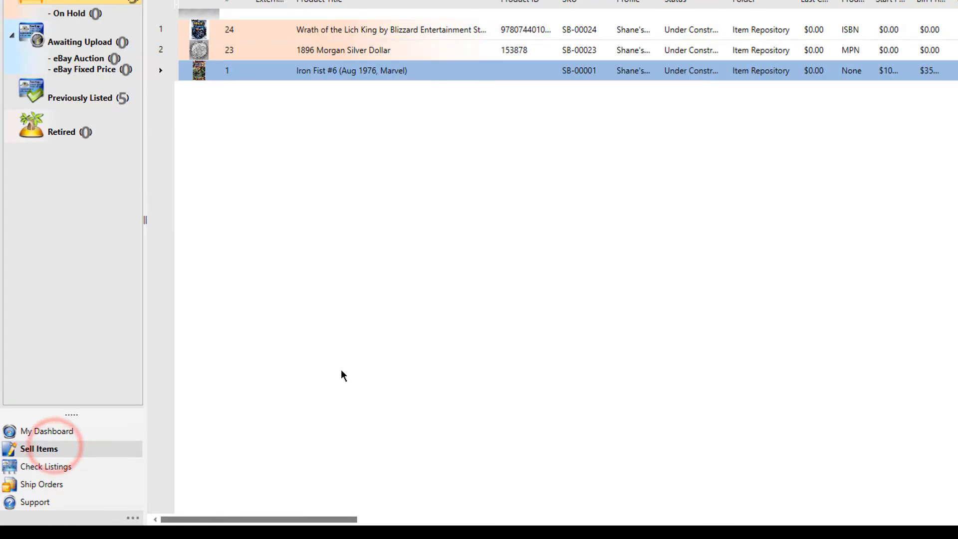
double_click(378, 77)
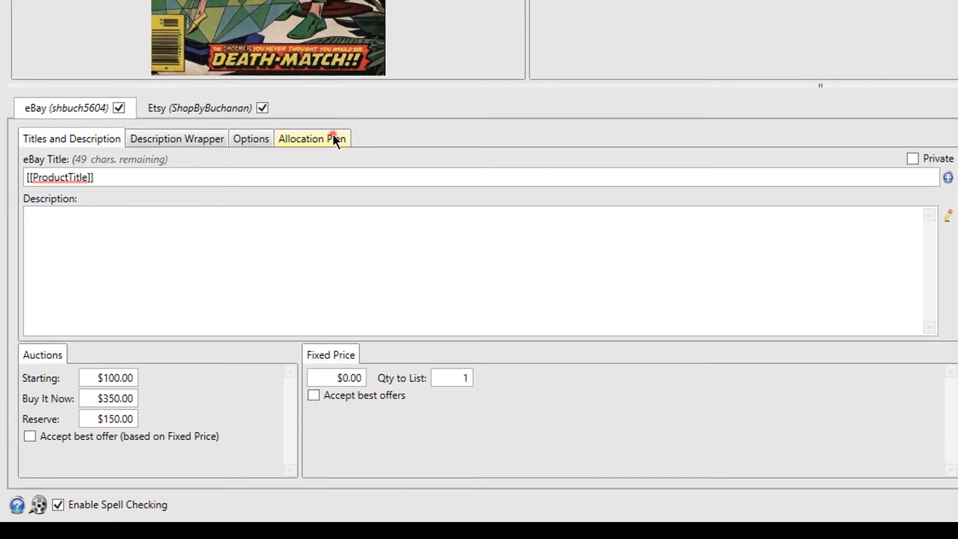
left_click(334, 138)
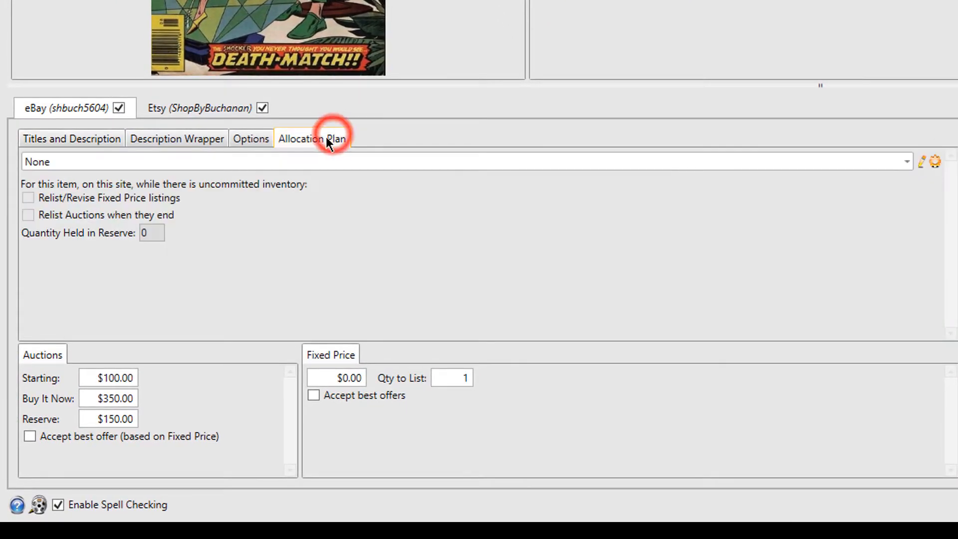
left_click(304, 159)
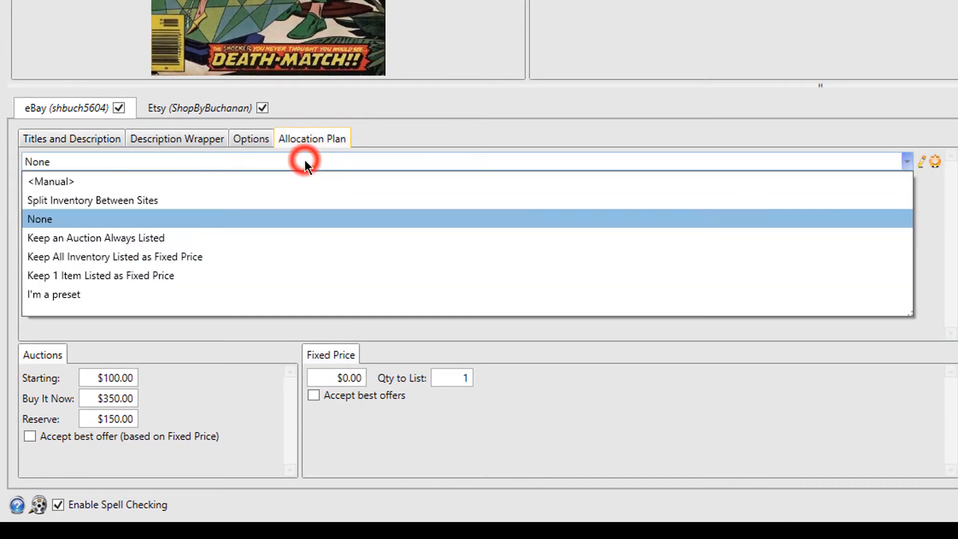
left_click(176, 237)
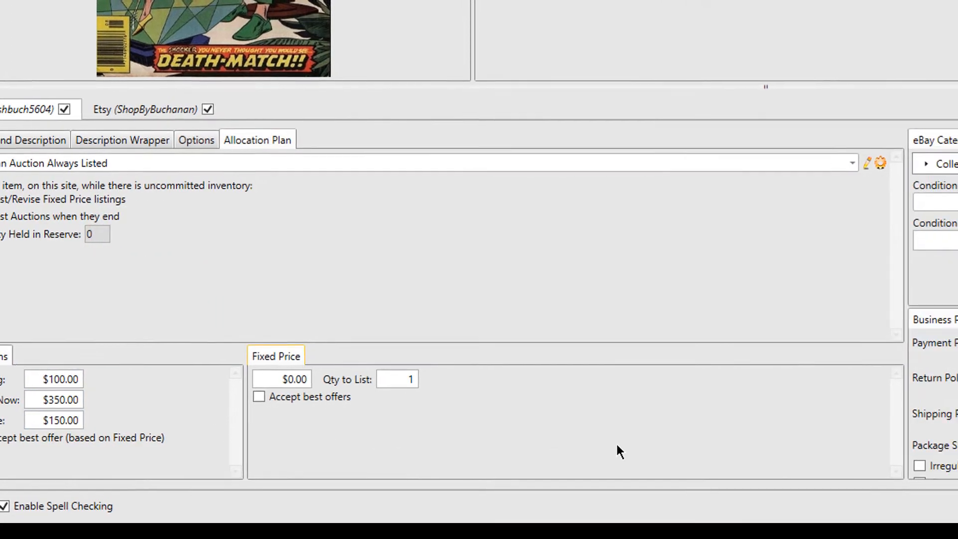
left_click(876, 529)
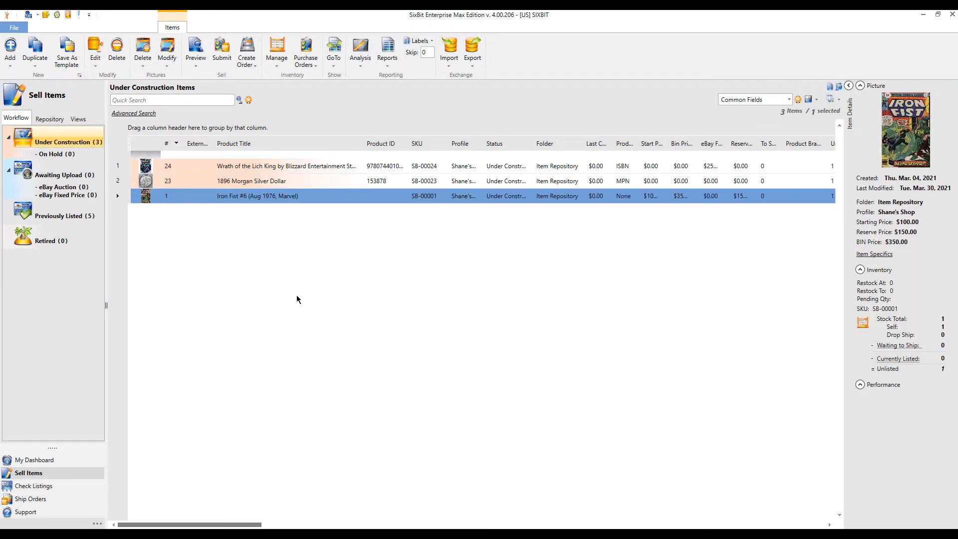
Step: Review the running and completed listings and the in-process orders
left_click(302, 297)
left_click(31, 486)
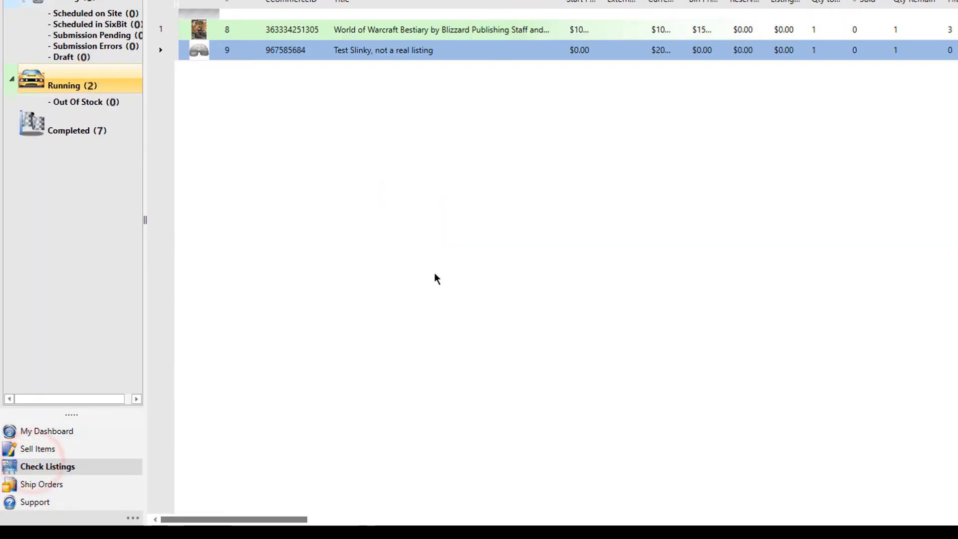
left_click(434, 260)
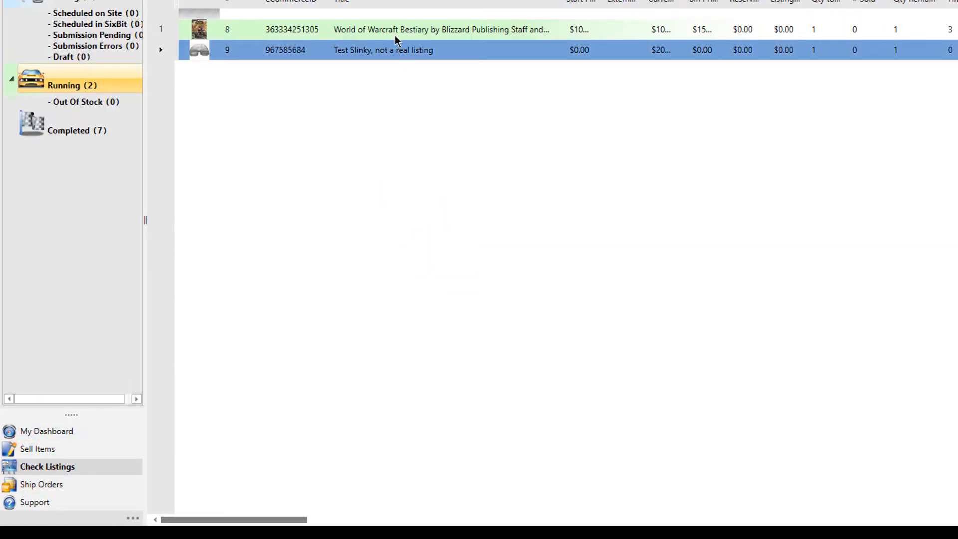
left_click(394, 115)
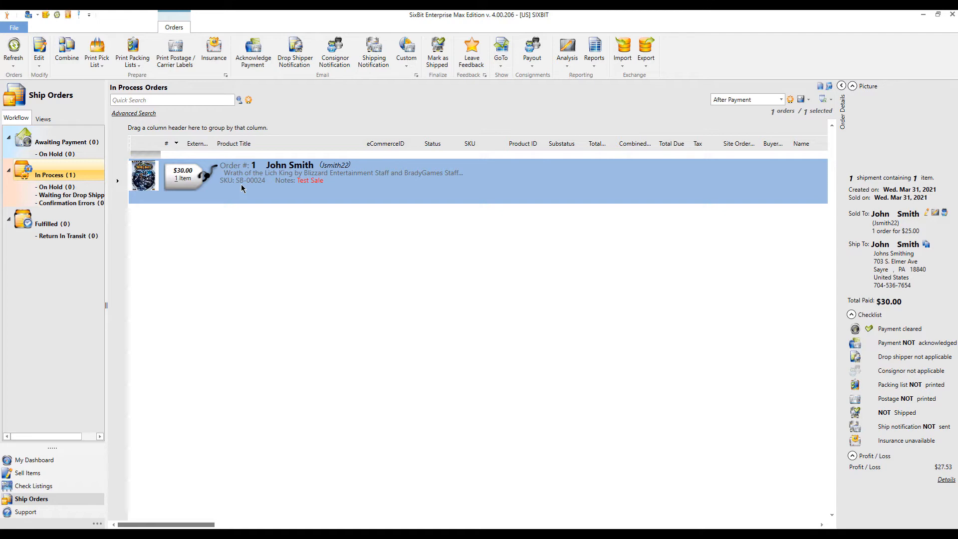
left_click(44, 474)
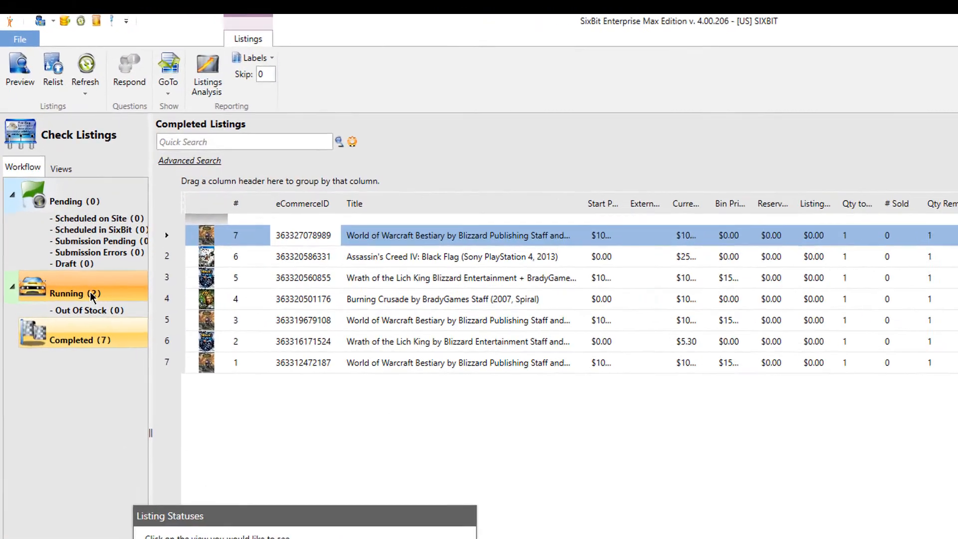
left_click(64, 208)
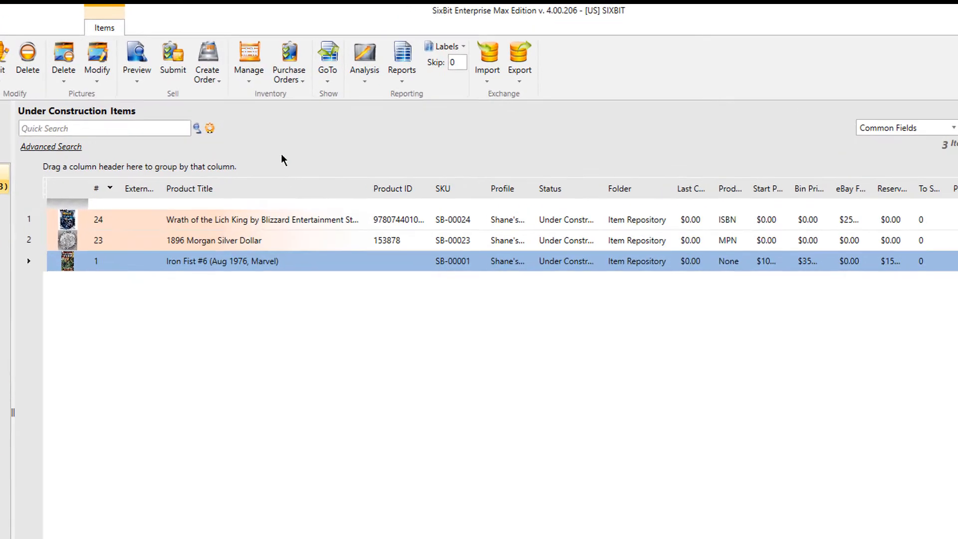
Step: Open the inventory purchase history of the Iron Fist #6 item to examine its stock and reconcile options, and close it
left_click(233, 91)
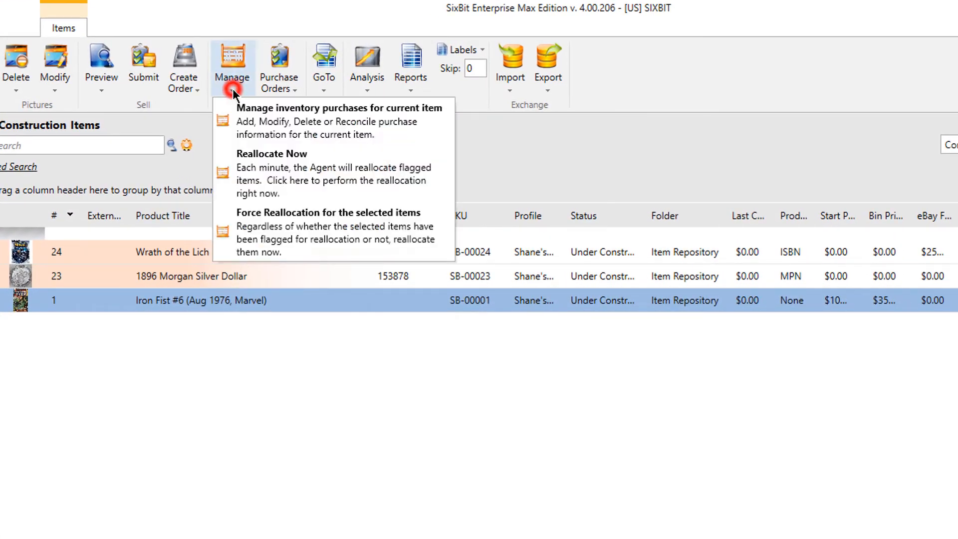
left_click(278, 124)
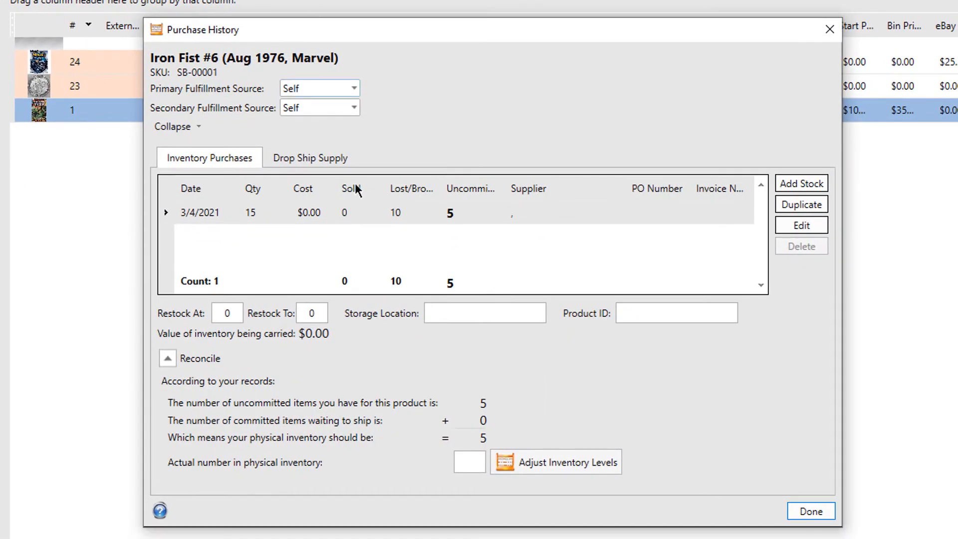
left_click(801, 508)
Step: Open the fulfilled Wrath of the Lich King order to examine its shipment and return details, and close it without changes
left_click(65, 499)
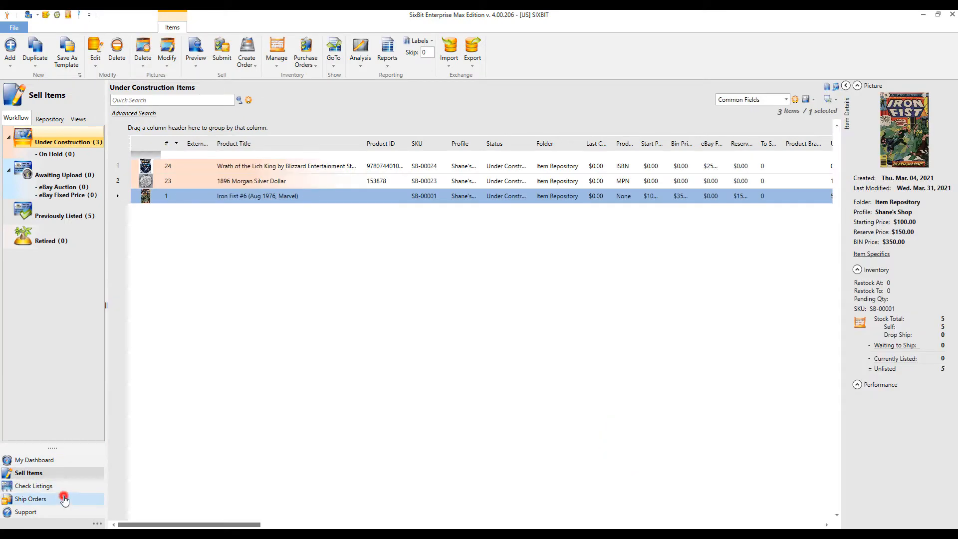
left_click(368, 178)
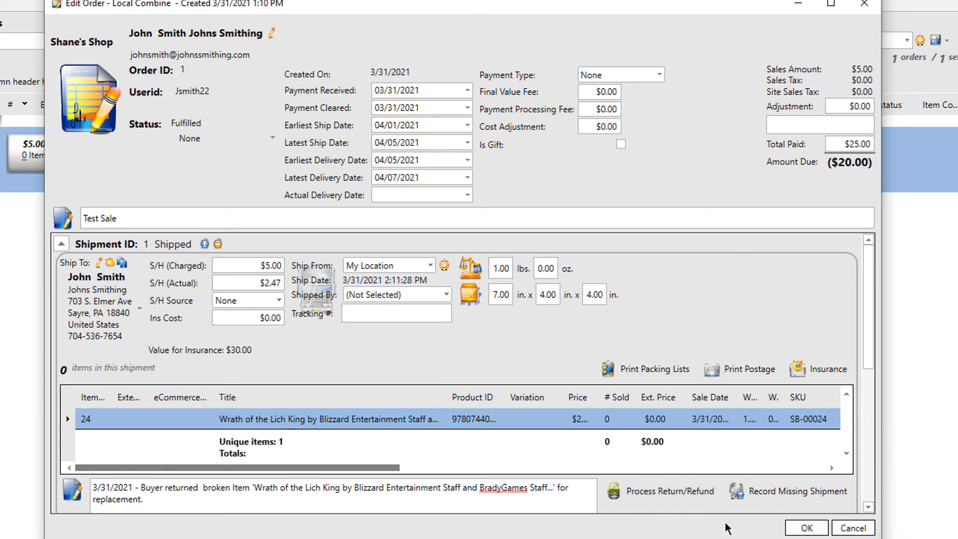
left_click(849, 527)
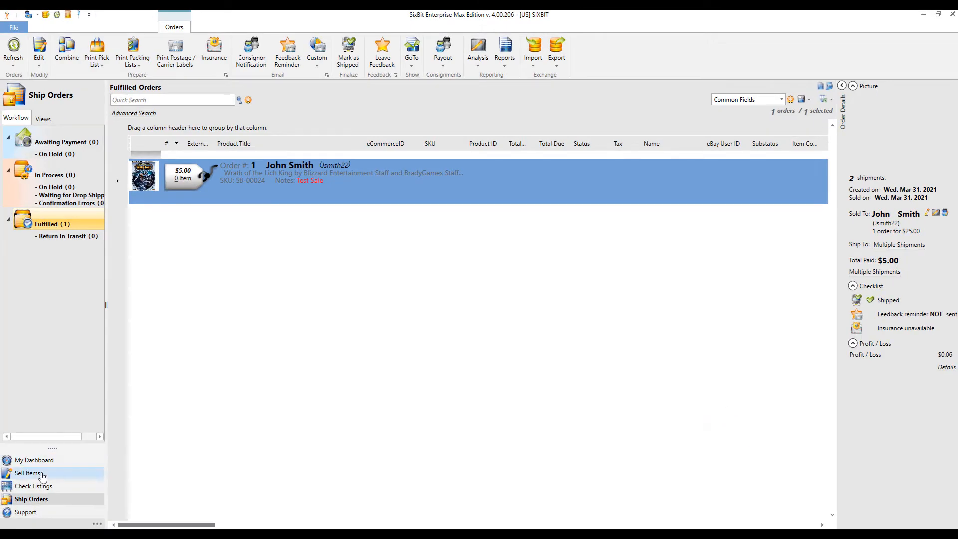
Step: Find the option for importing inventory from a file among the item import choices, without starting an import
left_click(20, 480)
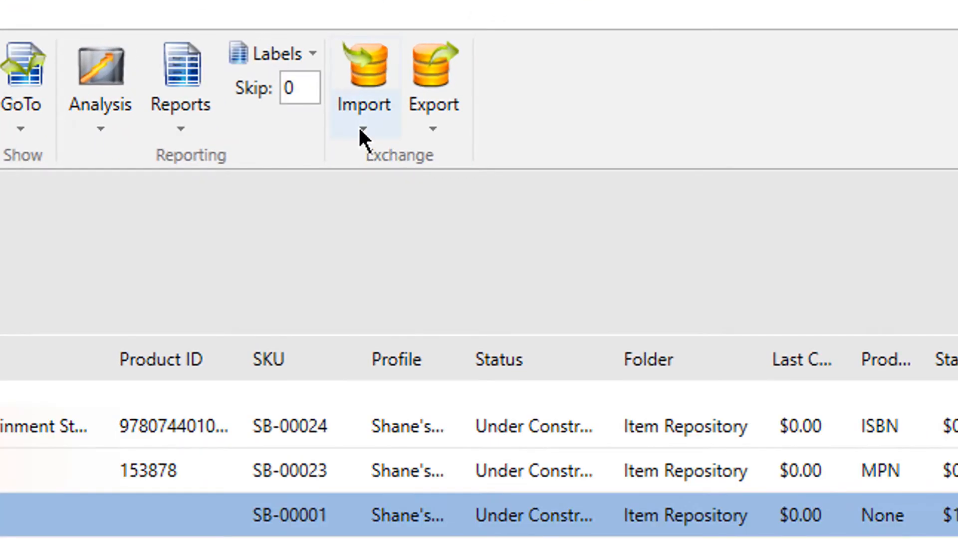
left_click(447, 67)
mouse_move(492, 434)
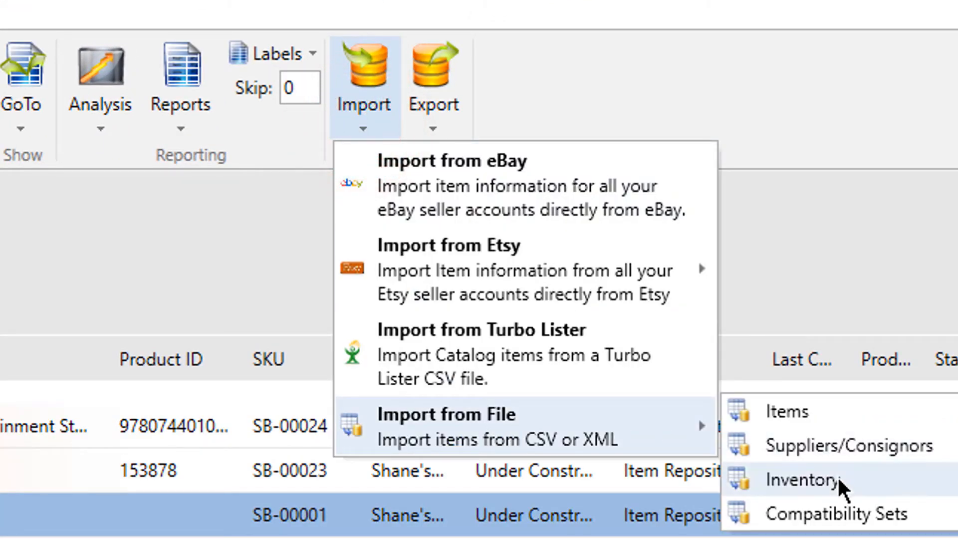
left_click(477, 317)
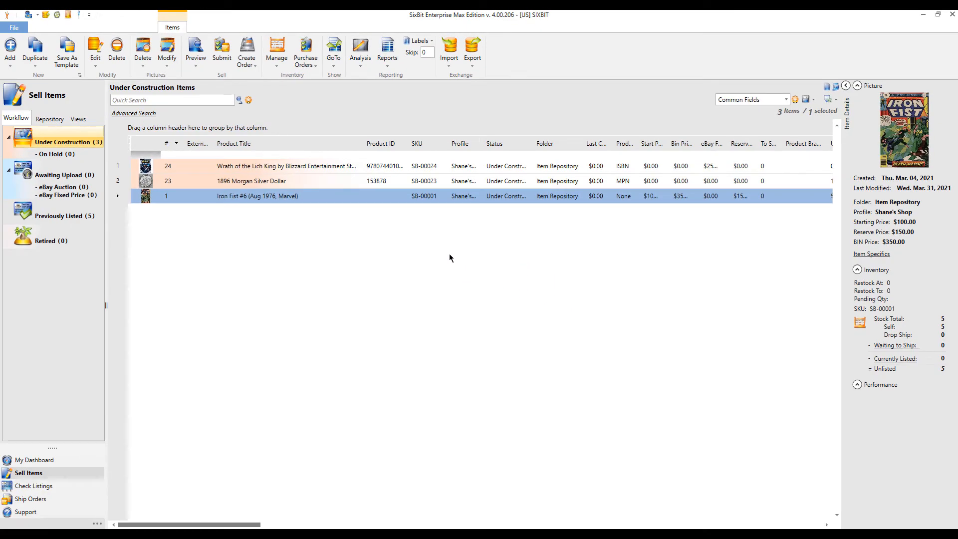
left_click(445, 66)
mouse_move(504, 168)
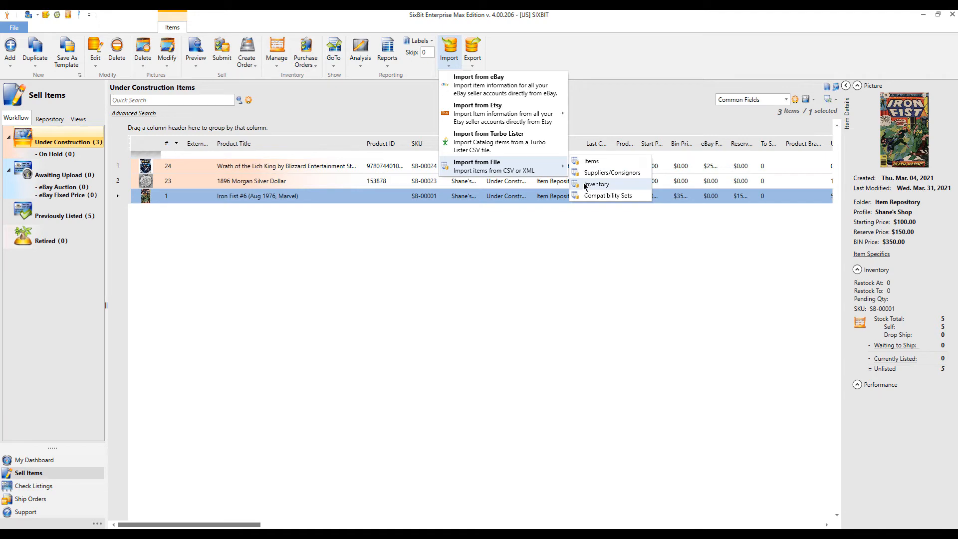
left_click(468, 220)
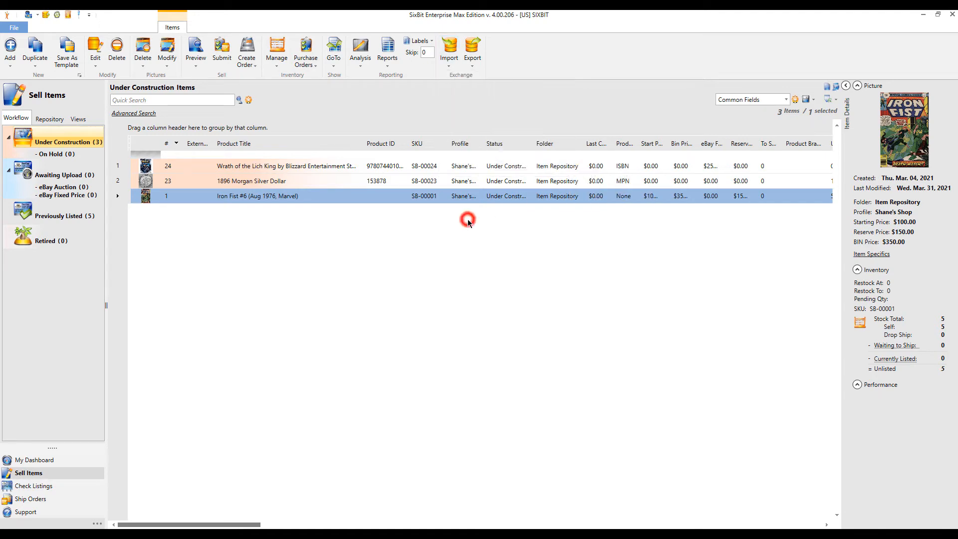
Step: Set the inventory quantity of the Iron Fist #6 item to 15
double_click(338, 196)
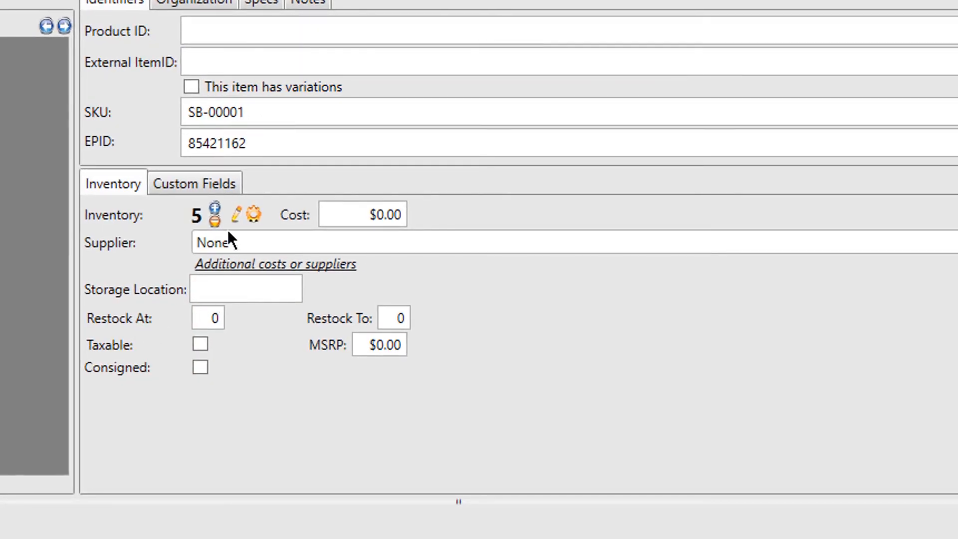
left_click(236, 216)
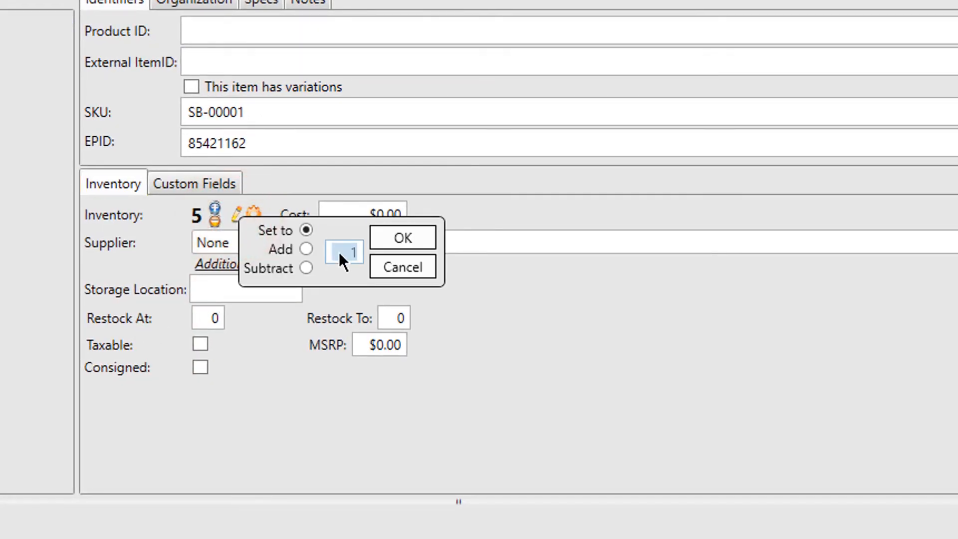
type("15")
left_click(428, 235)
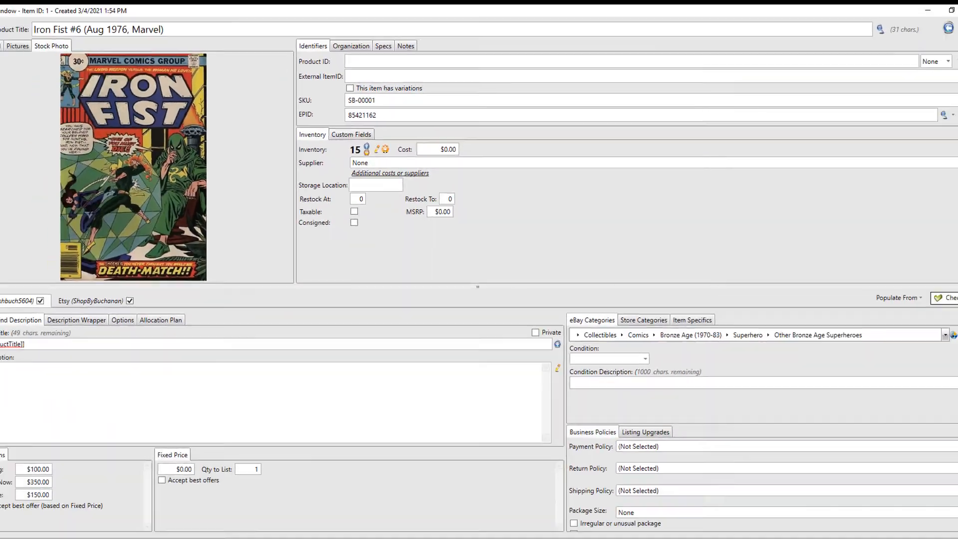
Step: Save the Iron Fist #6 item and close it
left_click(900, 522)
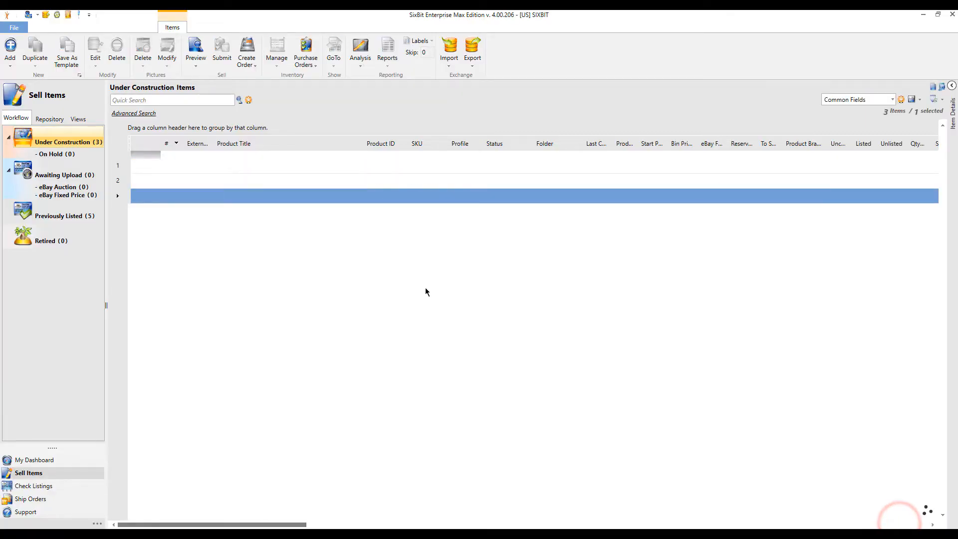
double_click(300, 169)
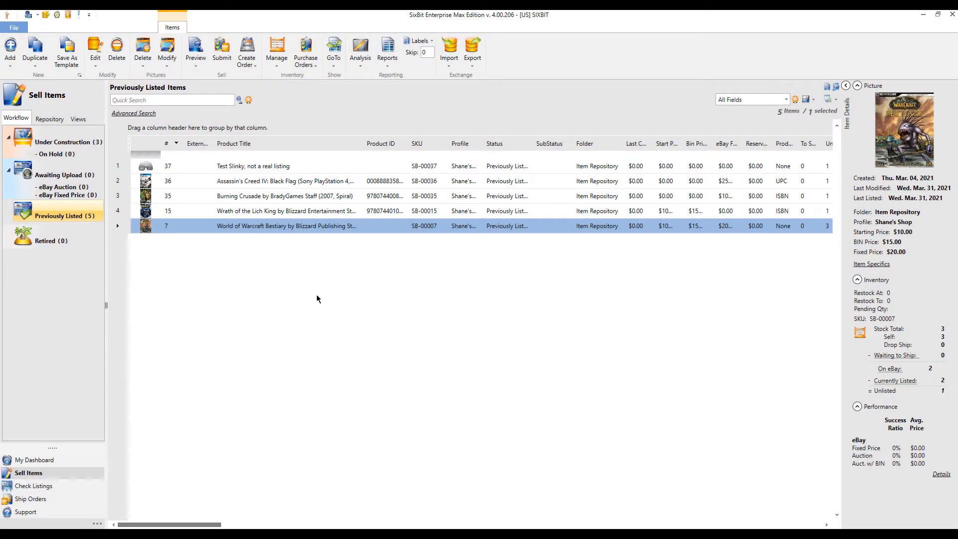
Step: Assign the Keep an Auction Always Listed allocation plan to the World of Warcraft Bestiary item for eBay and save it
double_click(311, 226)
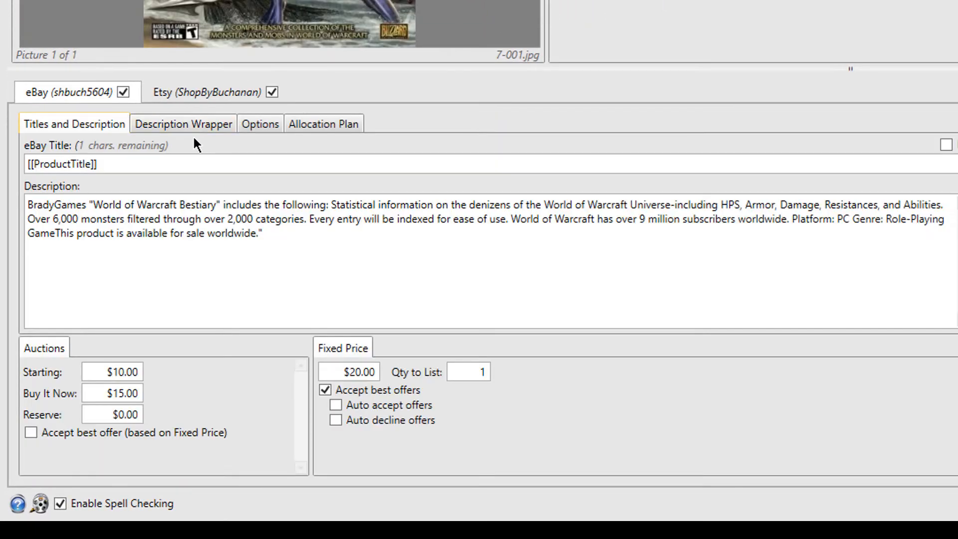
left_click(320, 124)
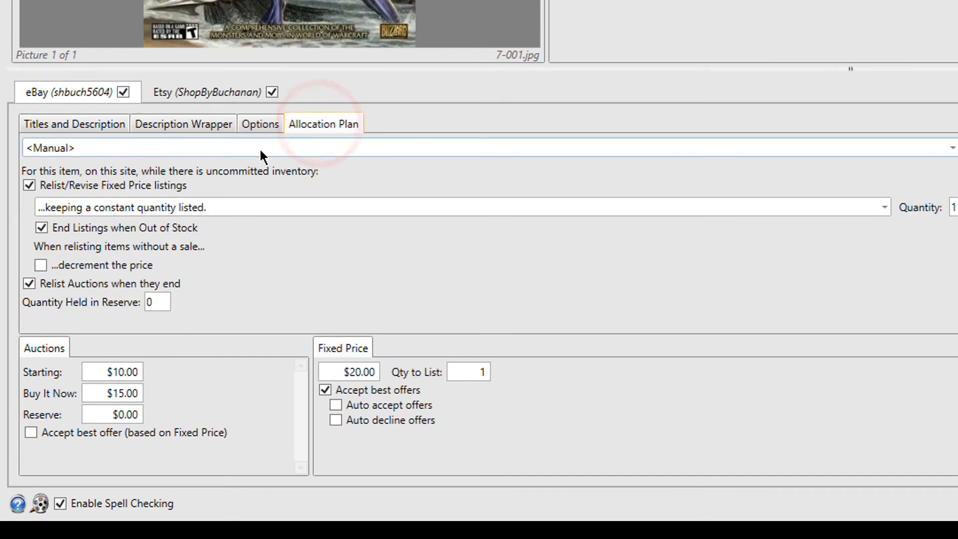
left_click(259, 149)
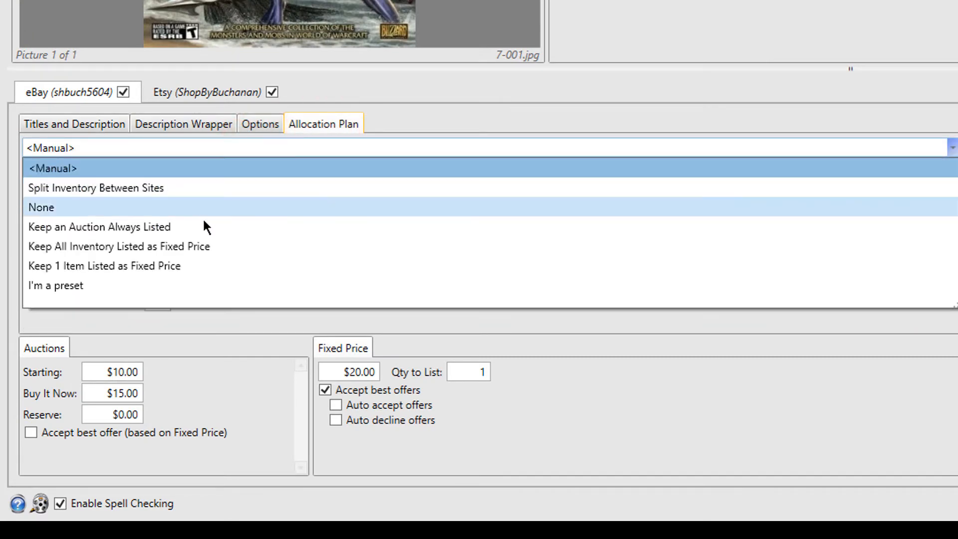
left_click(204, 228)
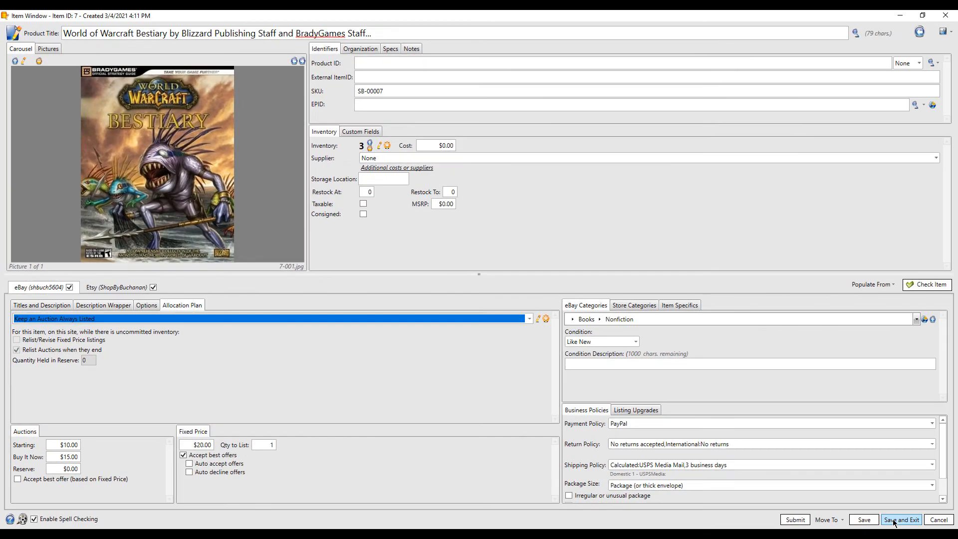
left_click(893, 521)
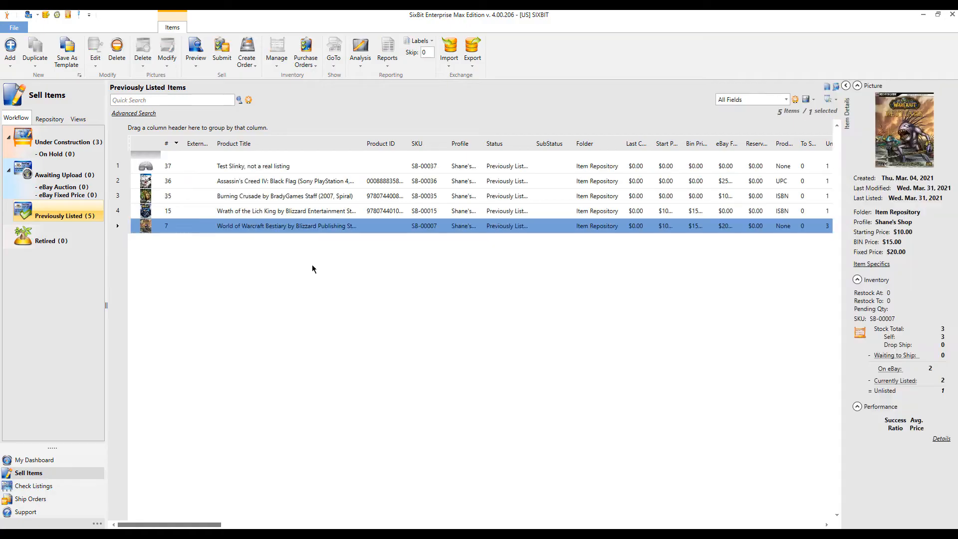
Step: Batch change the Allocation Plan of the Wrath of the Lich King and World of Warcraft Bestiary items to Keep All Inventory Listed as Fixed Price
left_click(283, 213, "ctrl")
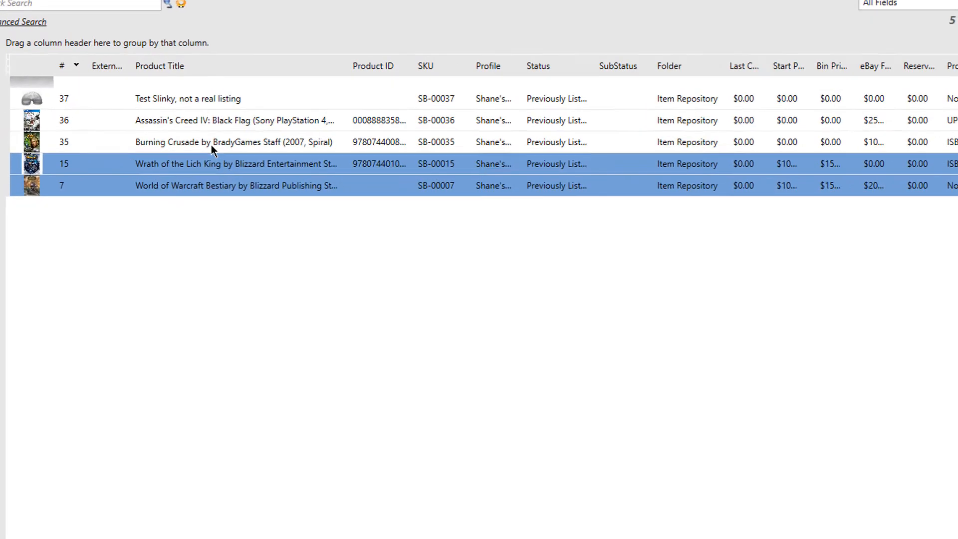
right_click(210, 159)
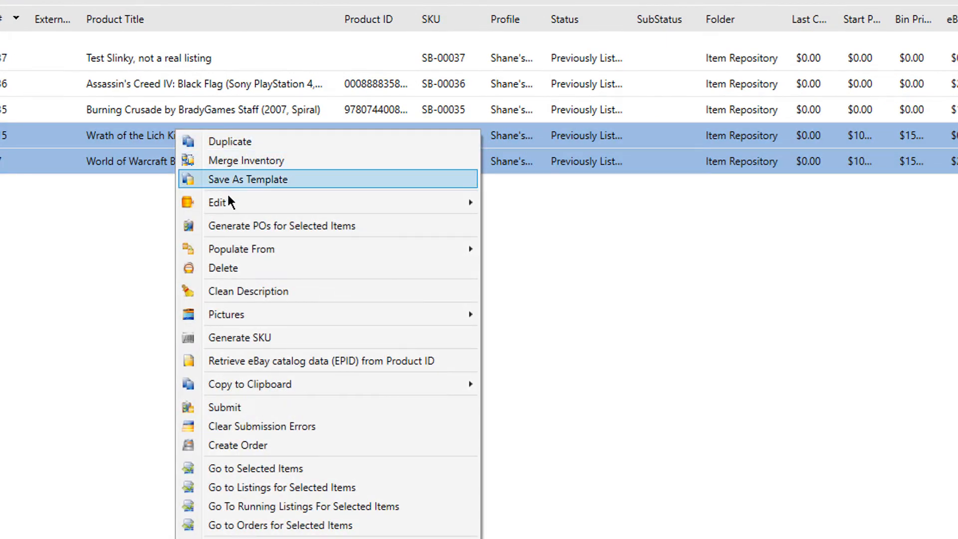
left_click(524, 223)
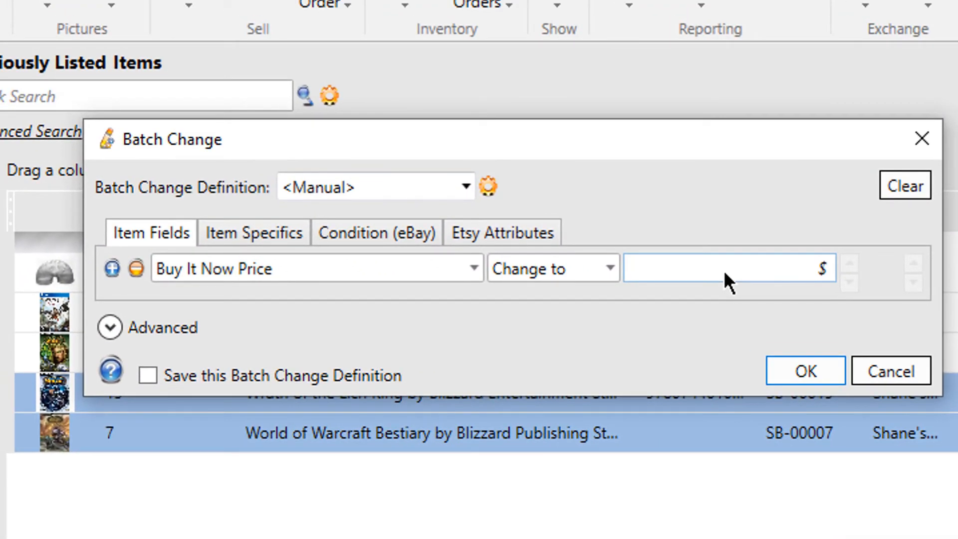
left_click(459, 259)
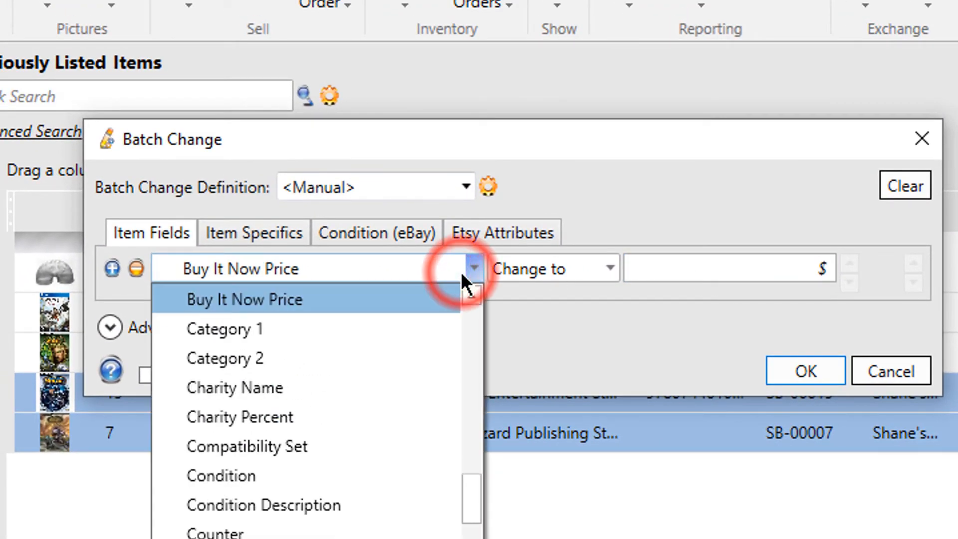
scroll(460, 271, "down", 10)
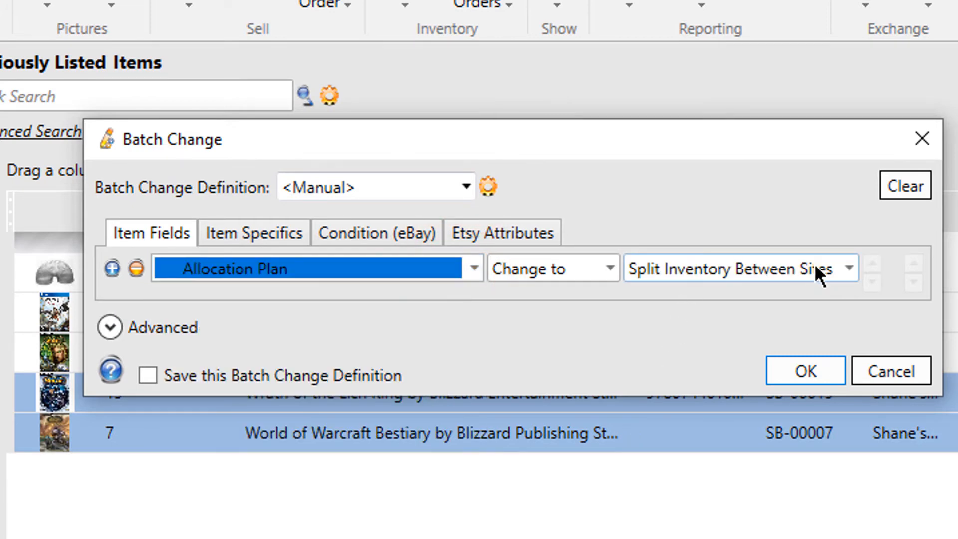
left_click(814, 265)
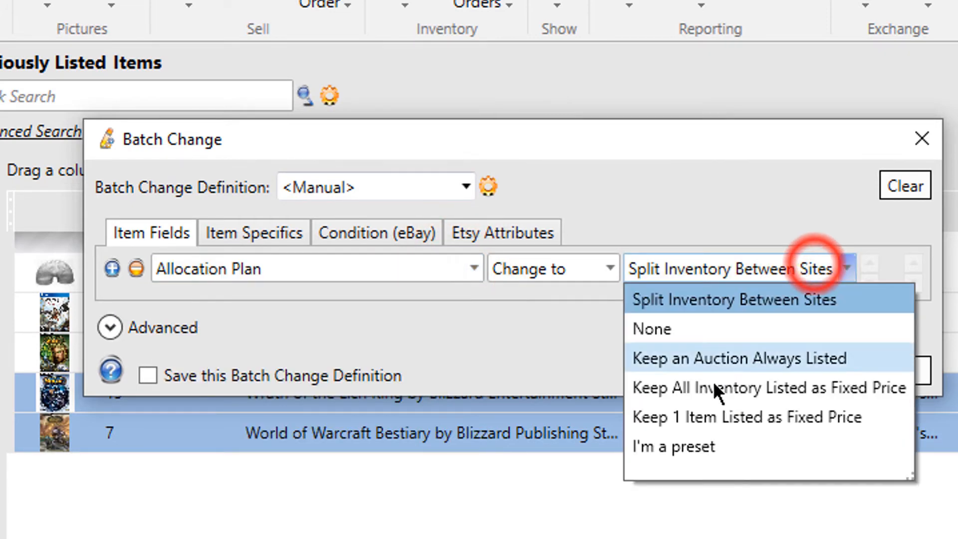
left_click(711, 387)
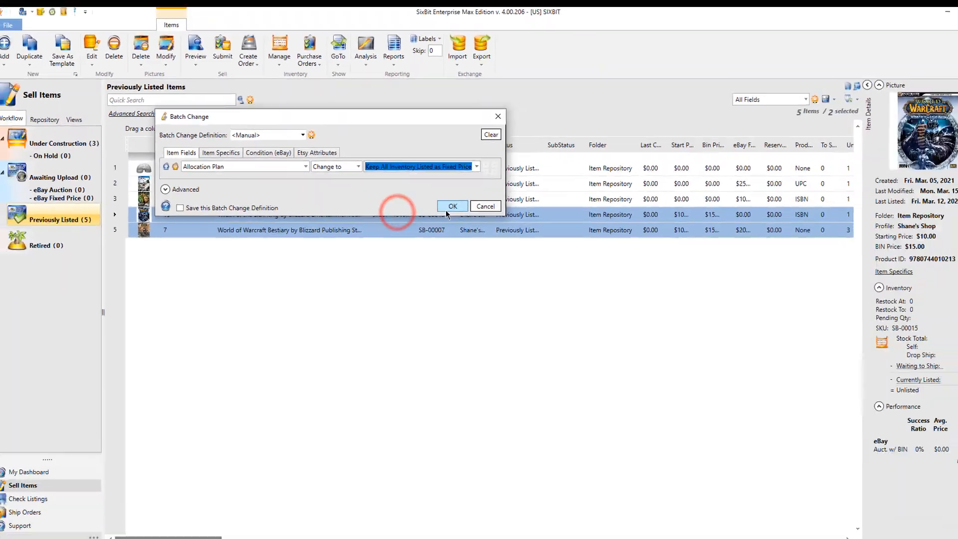
left_click(723, 320)
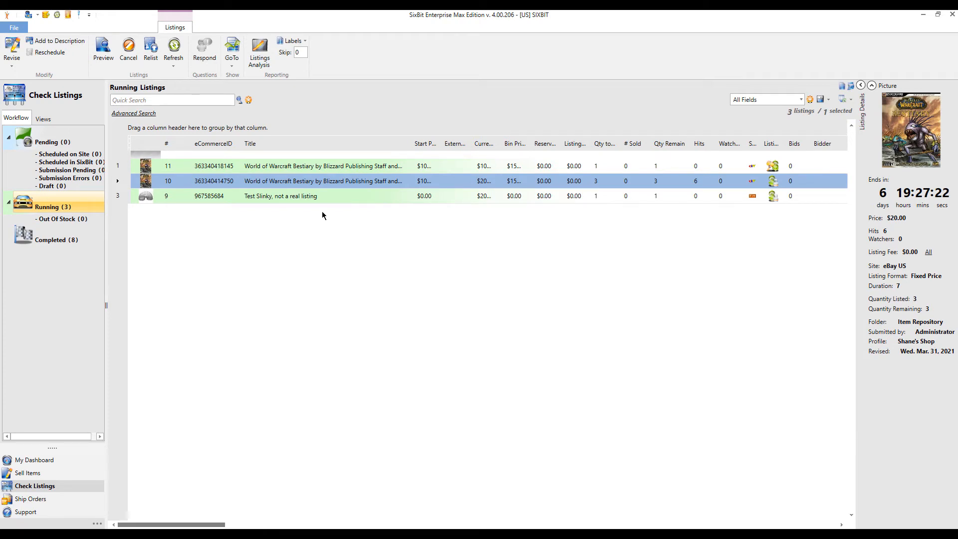
Step: Open the running fixed-price World of Warcraft Bestiary listing to examine its revision details and listed quantity, and close it without changes
double_click(319, 182)
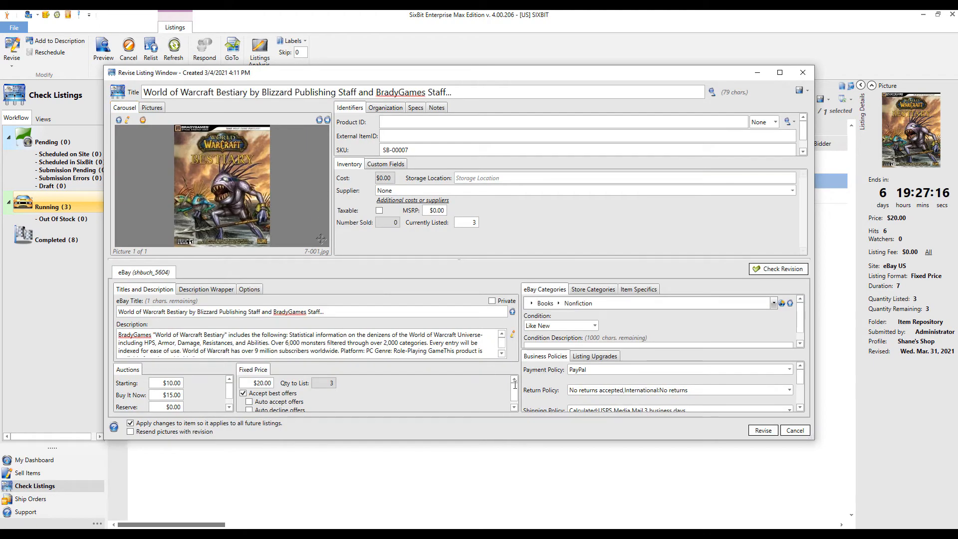
left_click(792, 428)
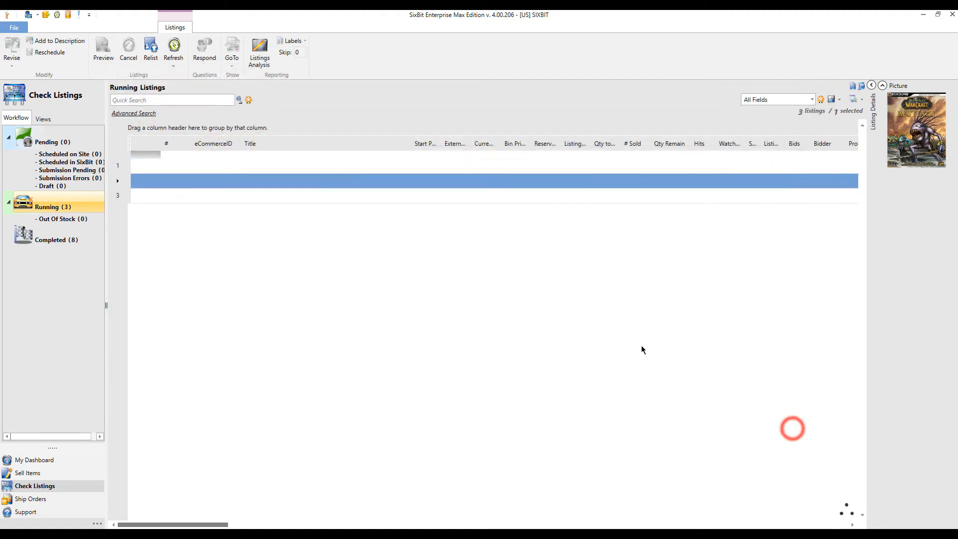
Step: End the fixed-price World of Warcraft Bestiary listing on eBay, giving an incorrect start price or reserve price as the reason
right_click(348, 182)
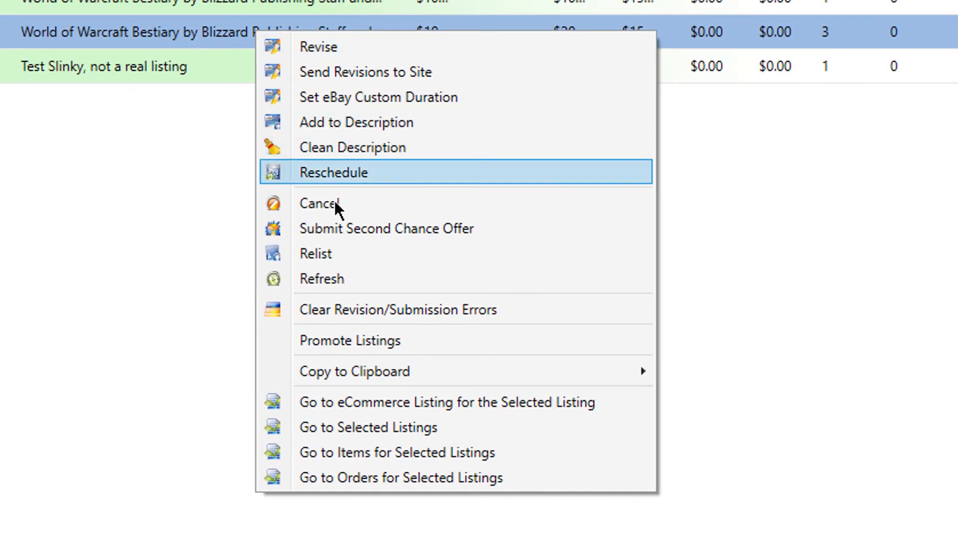
left_click(335, 203)
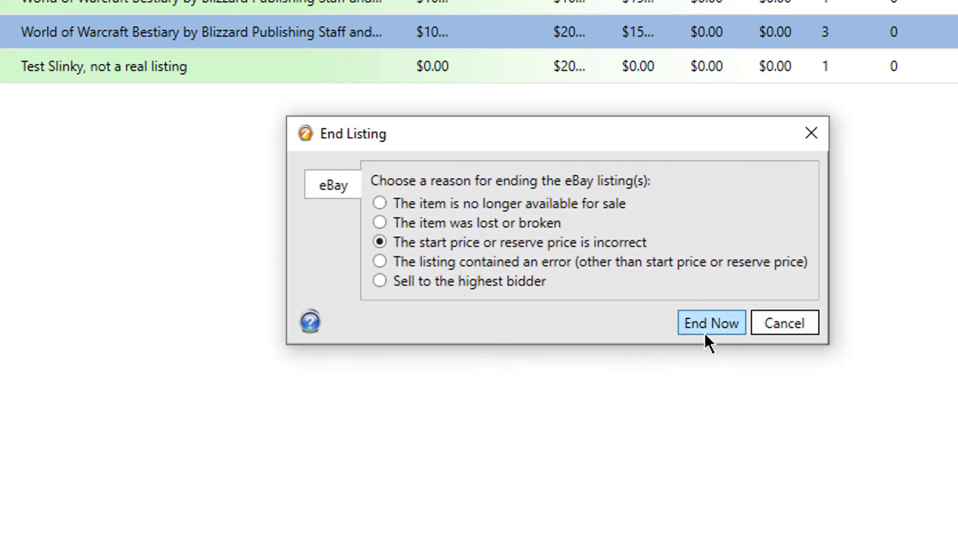
left_click(706, 333)
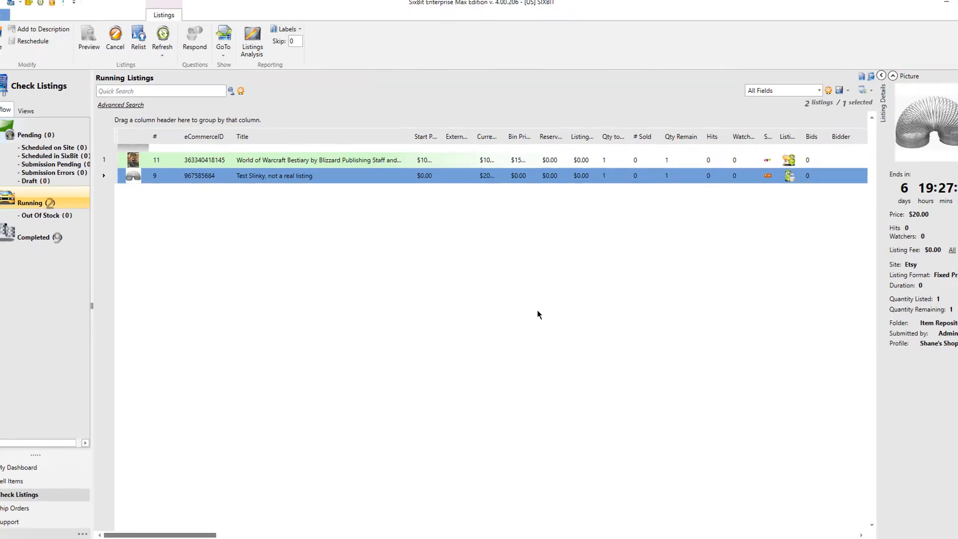
left_click(429, 226)
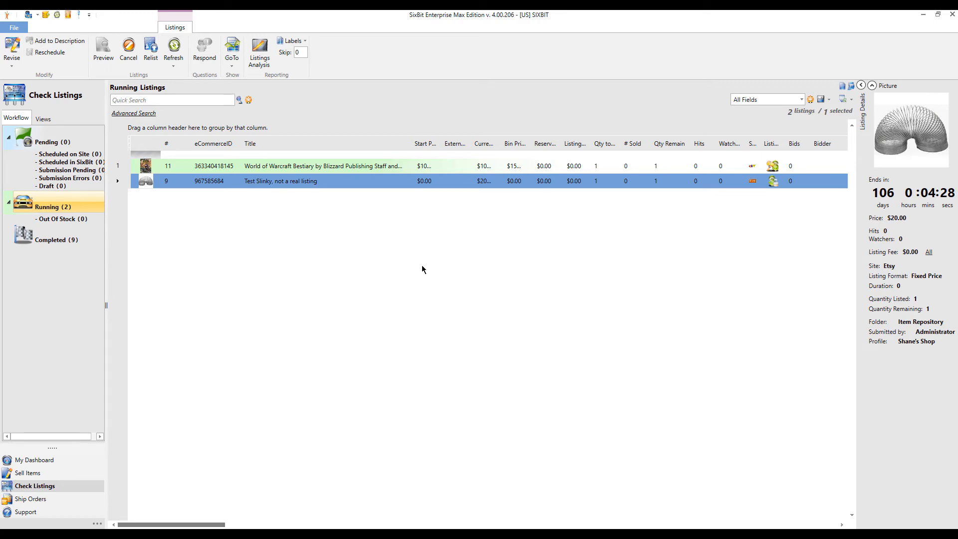
Step: Refresh all running eBay listings with information from the site
left_click(341, 167)
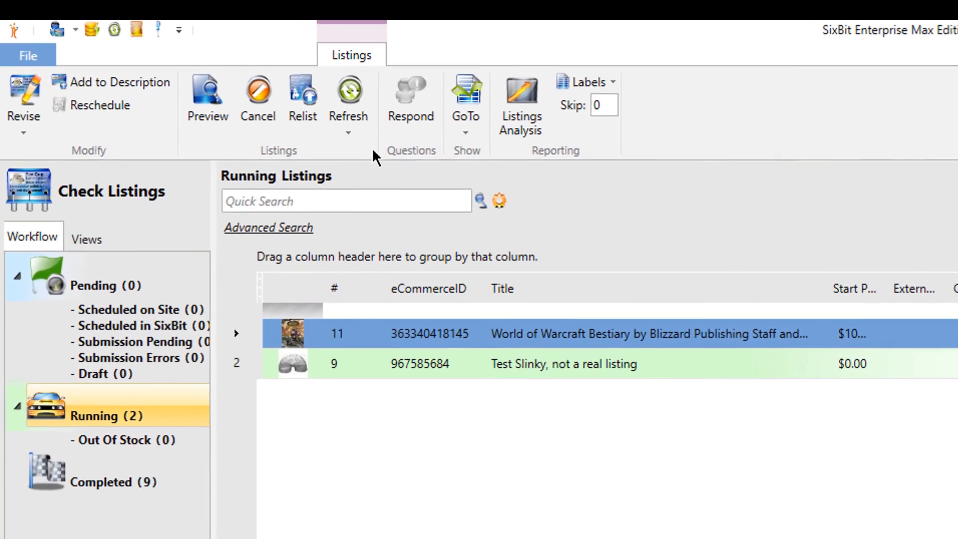
left_click(174, 66)
mouse_move(588, 174)
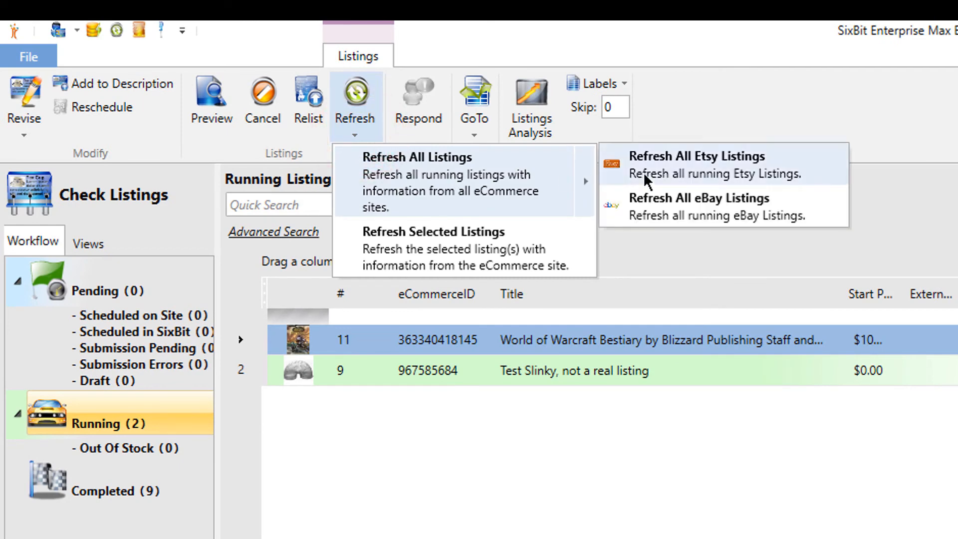
left_click(642, 216)
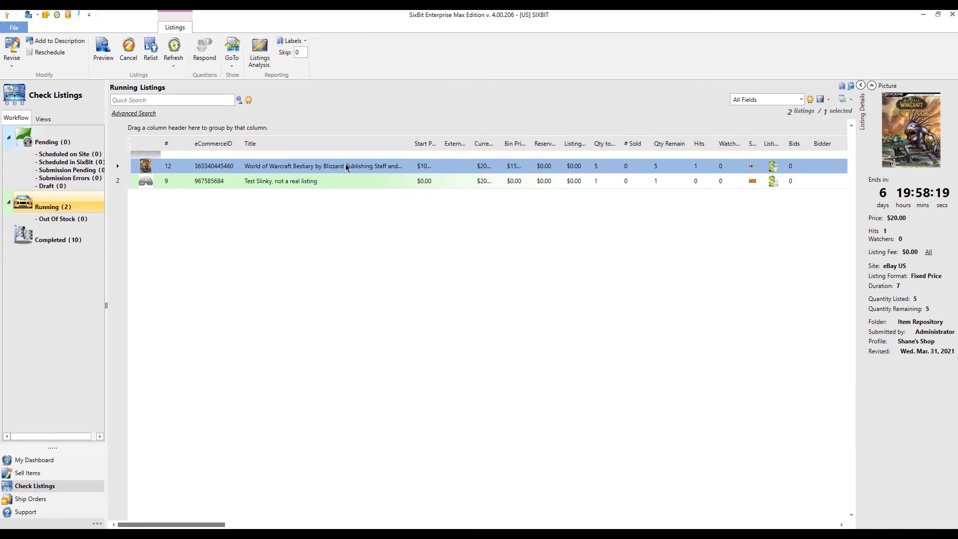
Step: Revise the running World of Warcraft Bestiary listing so that its currently listed quantity is 3
double_click(347, 167)
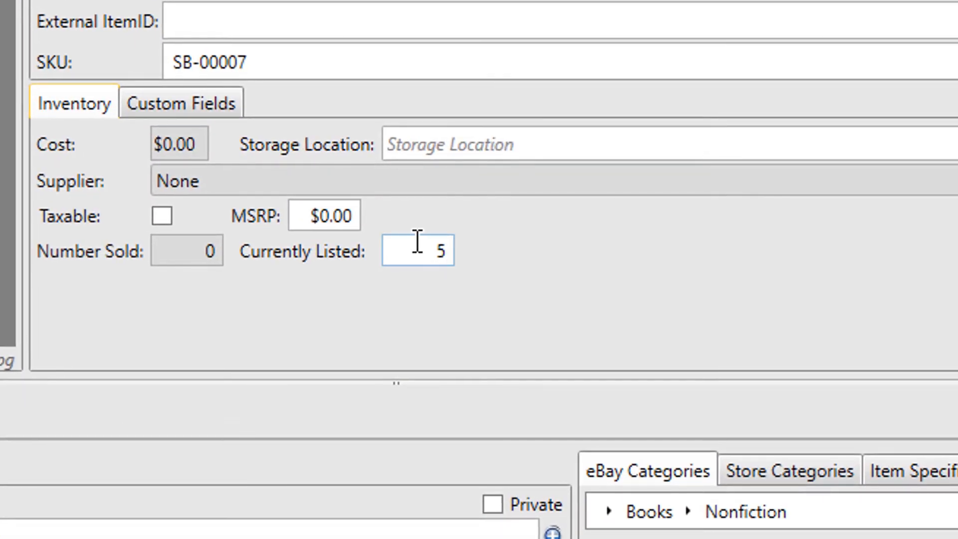
left_click(484, 218)
double_click(427, 249)
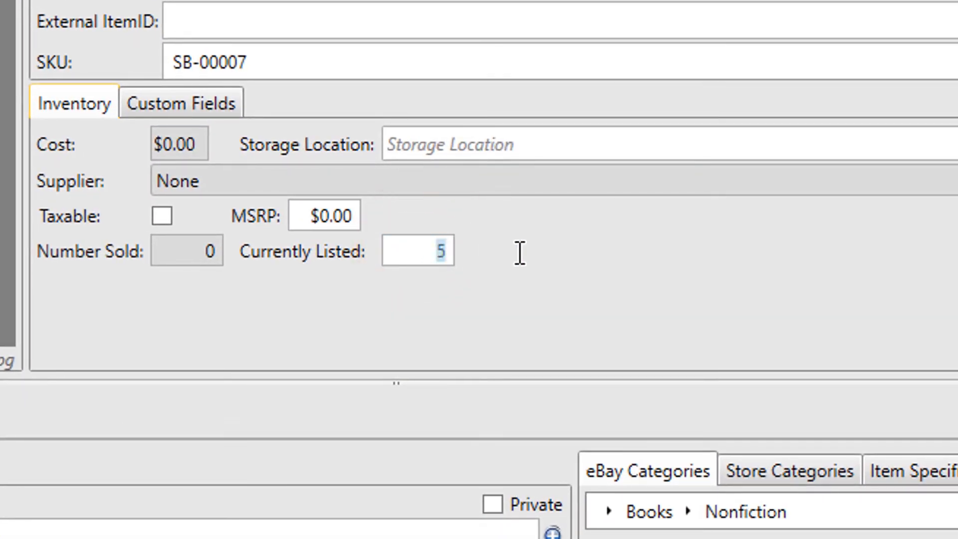
type("3")
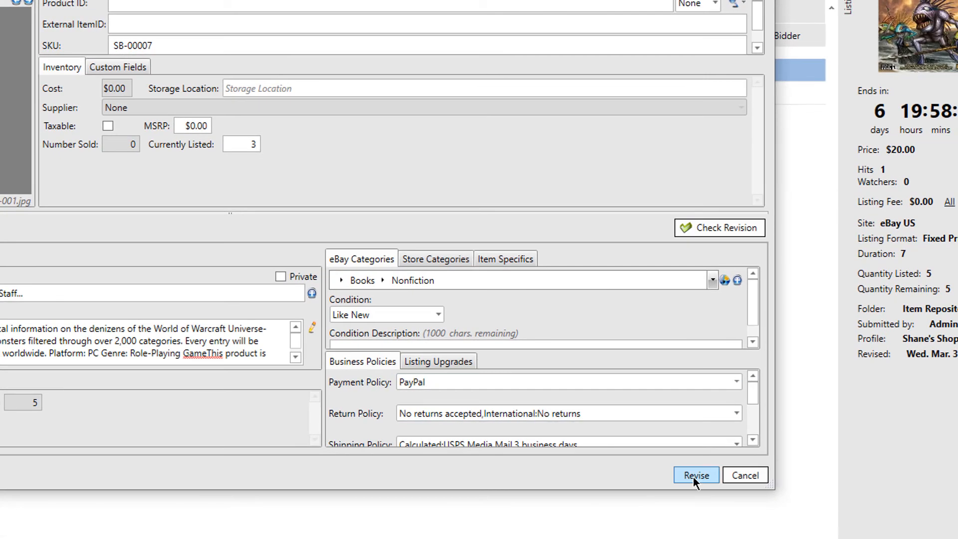
left_click(696, 476)
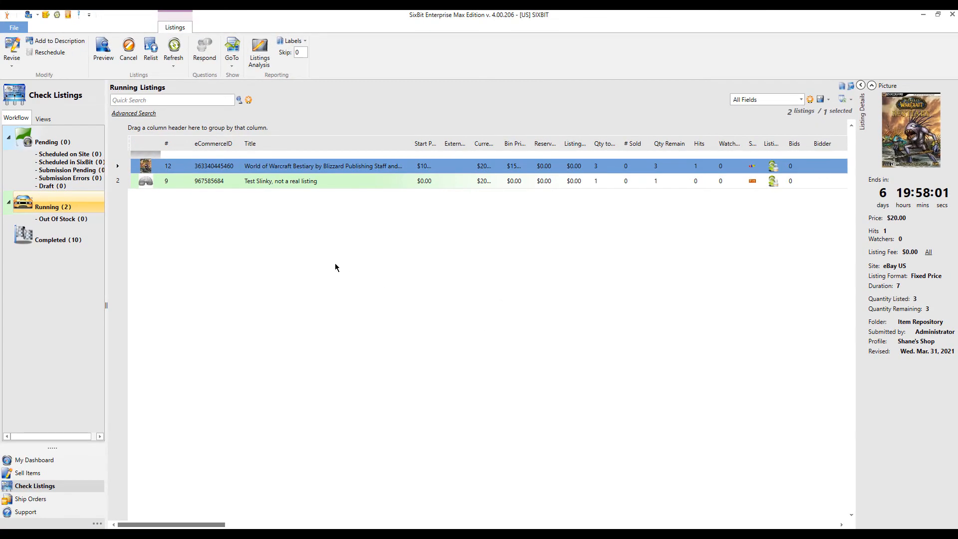
left_click(336, 264)
Step: Return to the previously listed items and run the reallocation of flagged items immediately
left_click(21, 473)
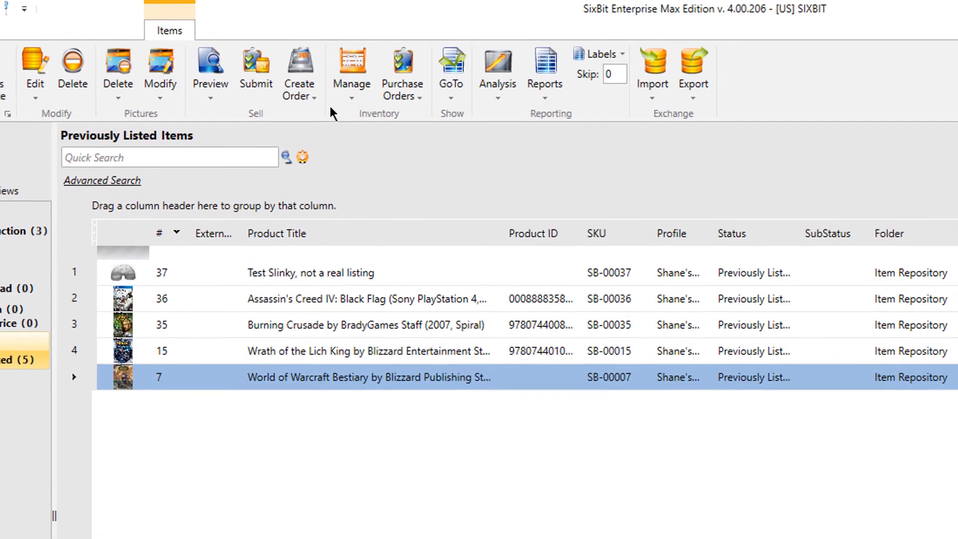
left_click(350, 98)
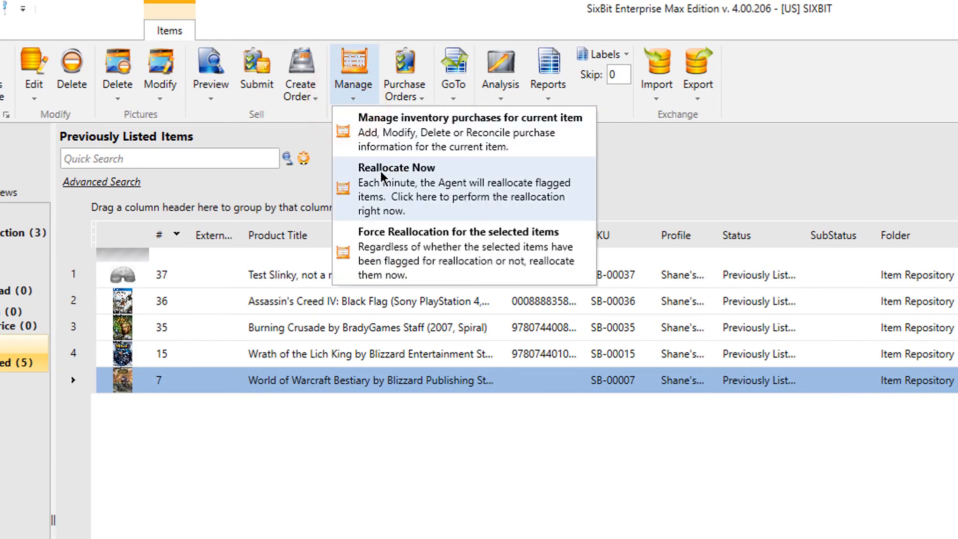
left_click(381, 171)
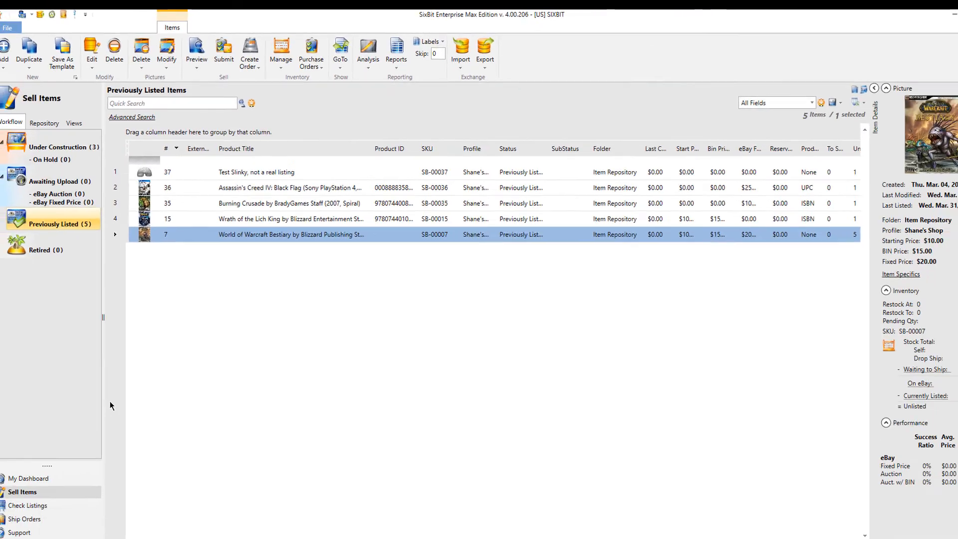
left_click(63, 492)
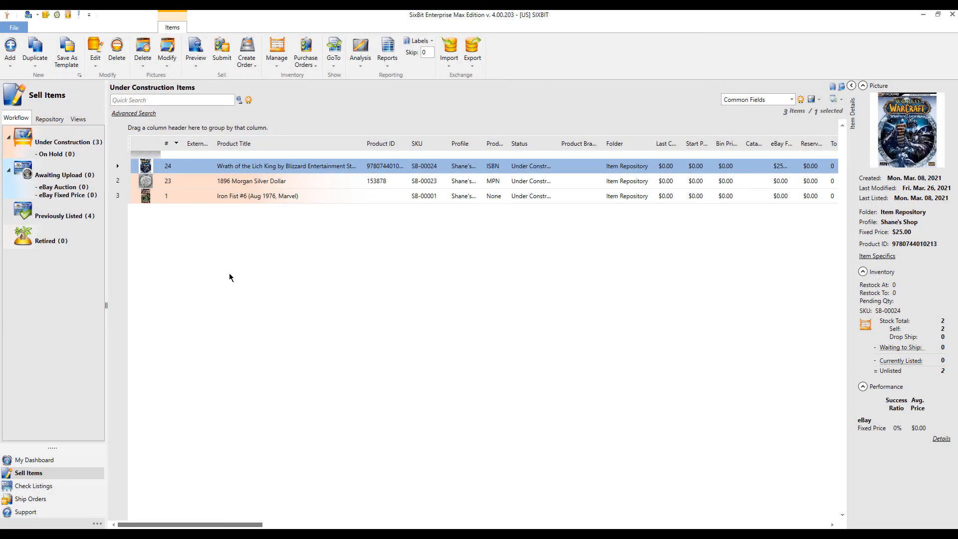
Step: Open the under-construction Wrath of the Lich King item and reduce its inventory quantity to 1
left_click(206, 312)
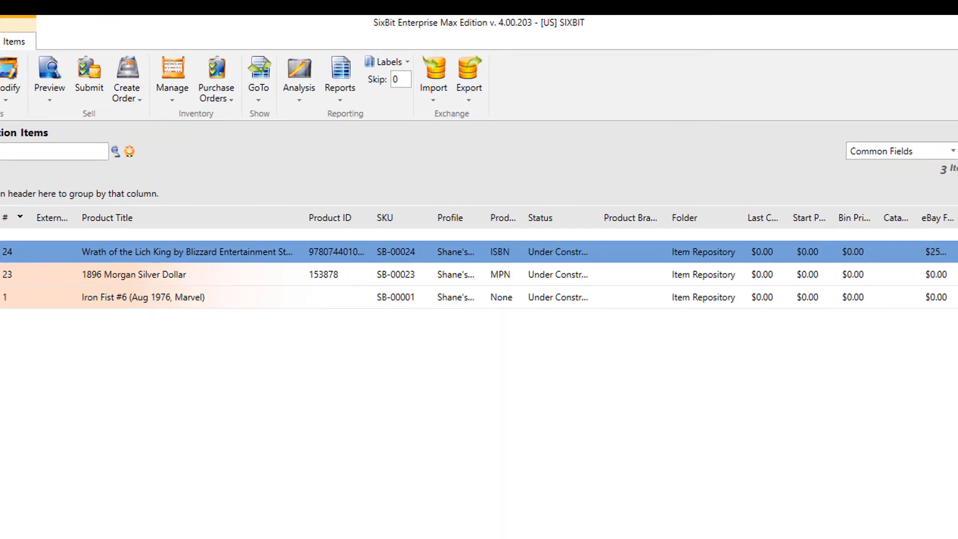
double_click(286, 255)
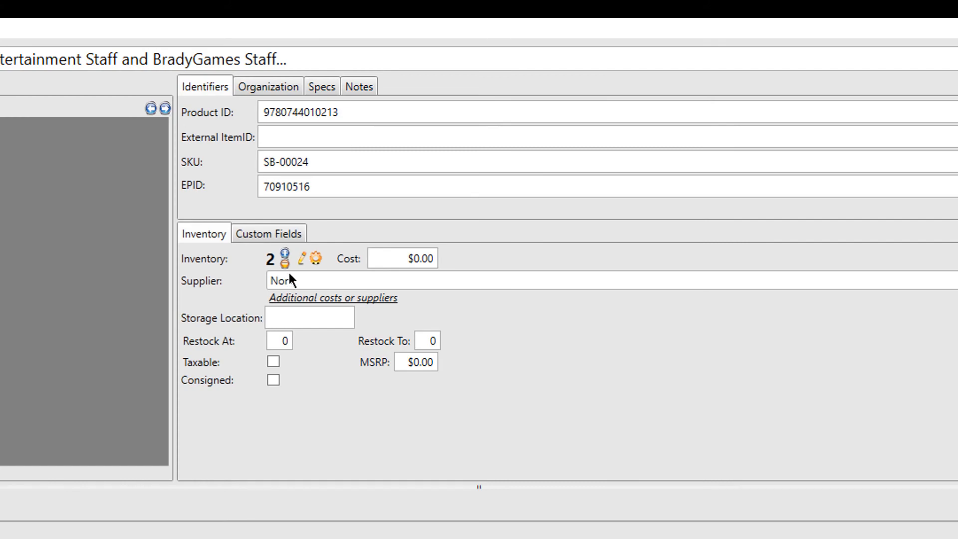
left_click(284, 263)
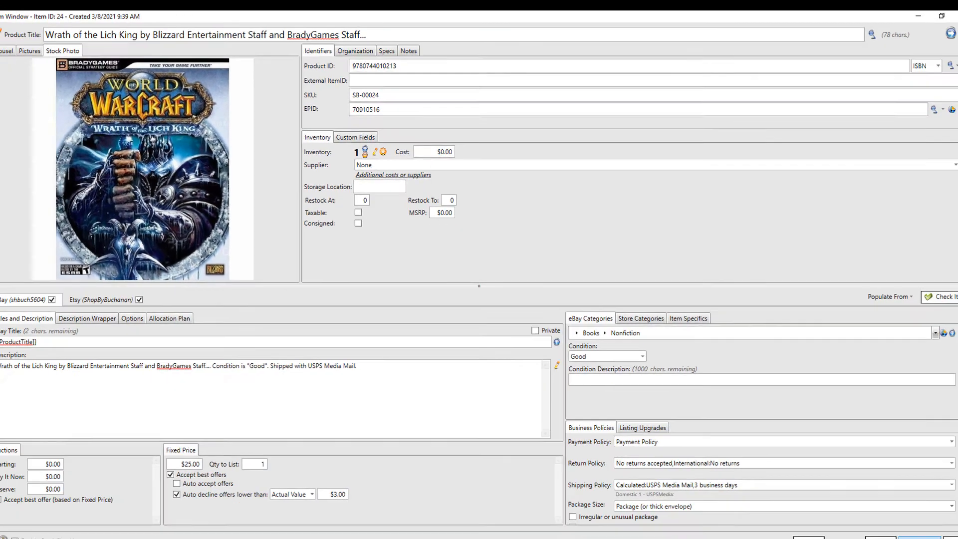
Step: Save the Wrath of the Lich King item and bring up its inventory stock and allocation commands in Sell Items
left_click(900, 518)
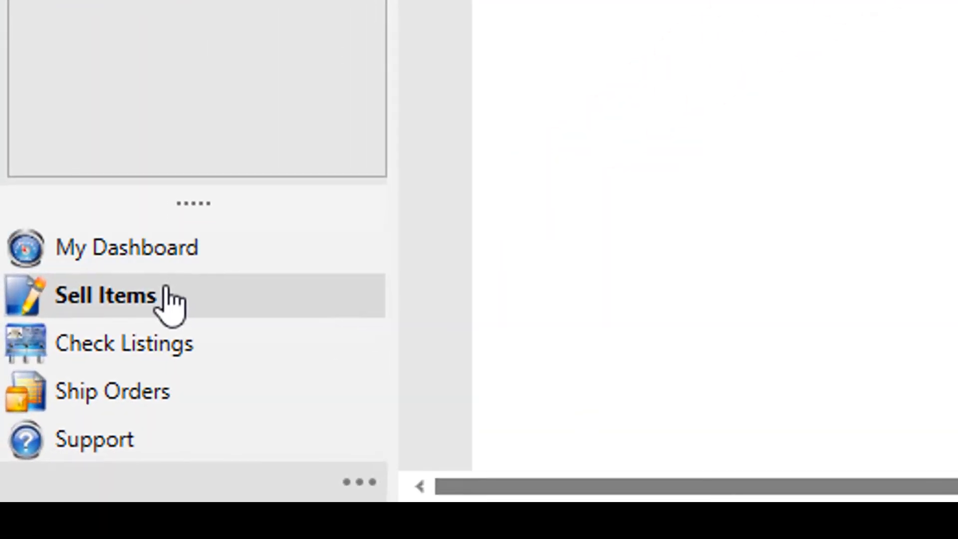
left_click(161, 294)
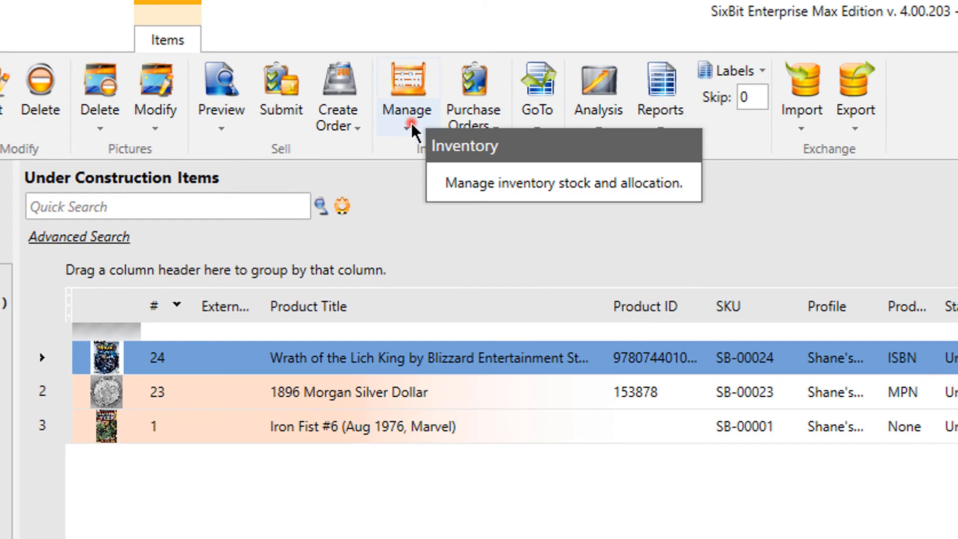
left_click(327, 87)
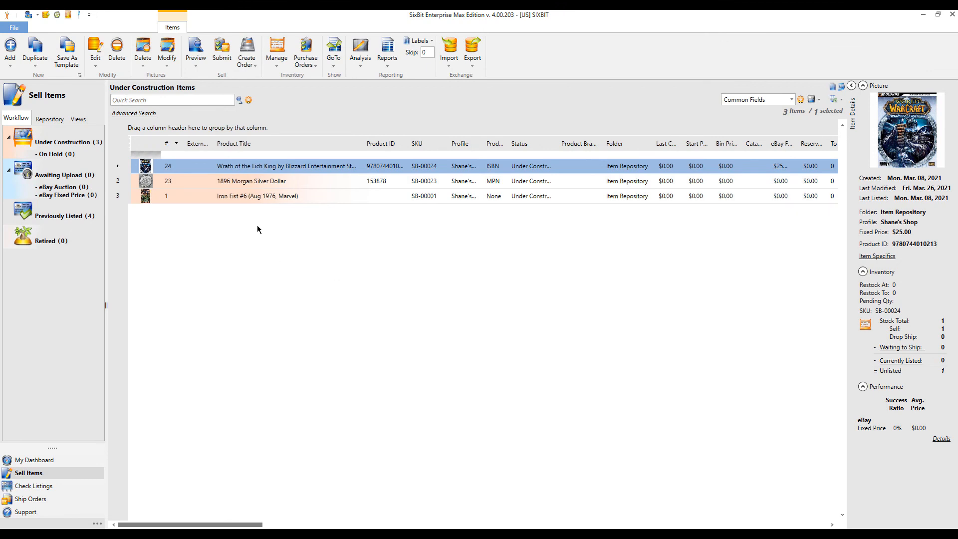
left_click(312, 124)
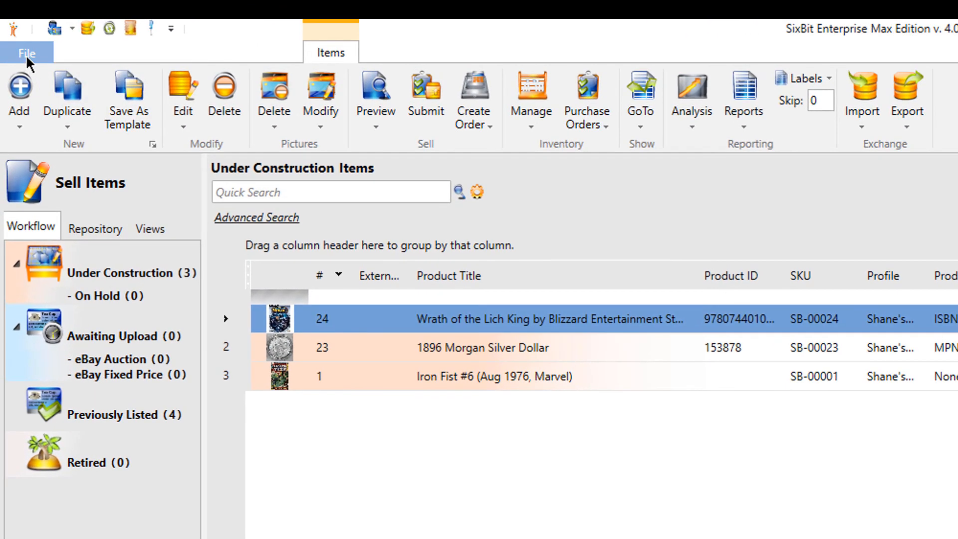
Step: Open the program's user options
left_click(25, 55)
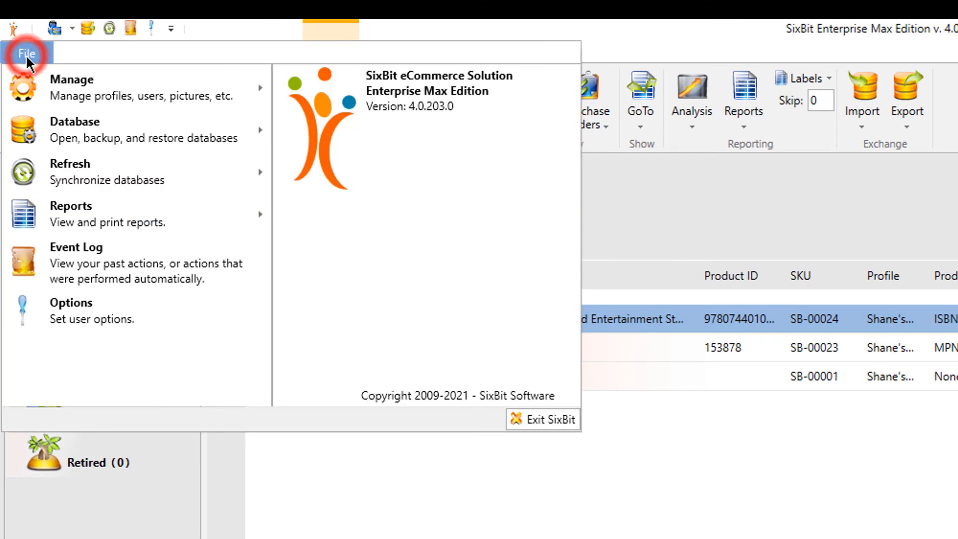
left_click(138, 301)
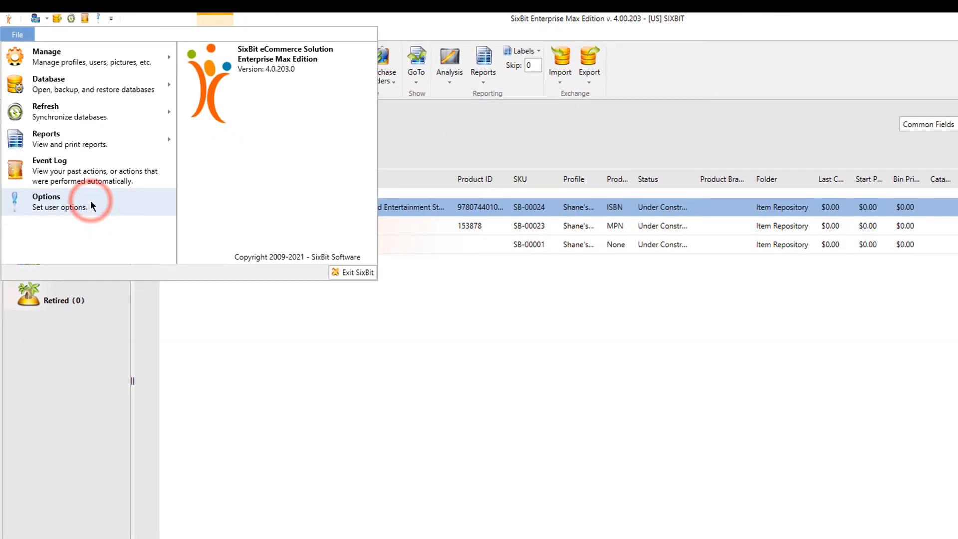